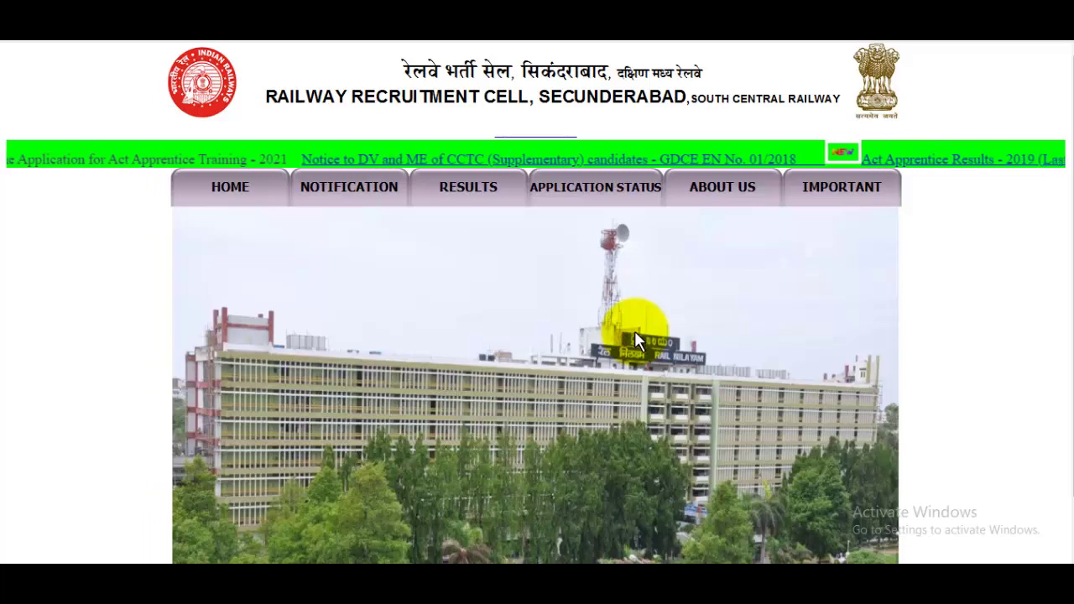
Scroll through the Act Apprentice 2021 notice to review its dates, fees and age limits.
scroll(672, 359, down, 2)
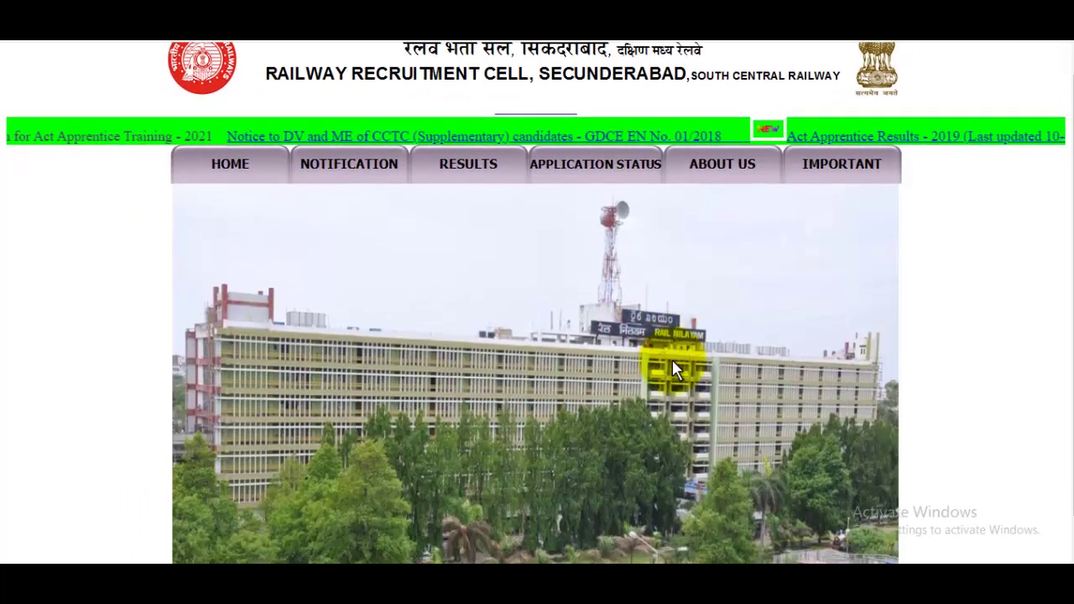
scroll(1070, 386, down, 2)
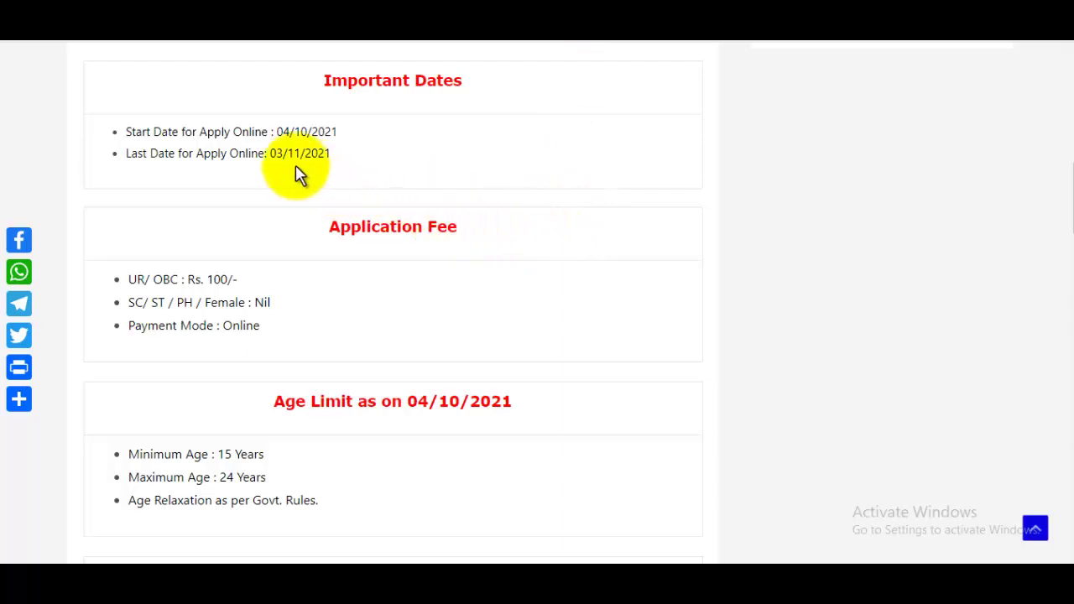
triple_click(359, 152)
click(327, 154)
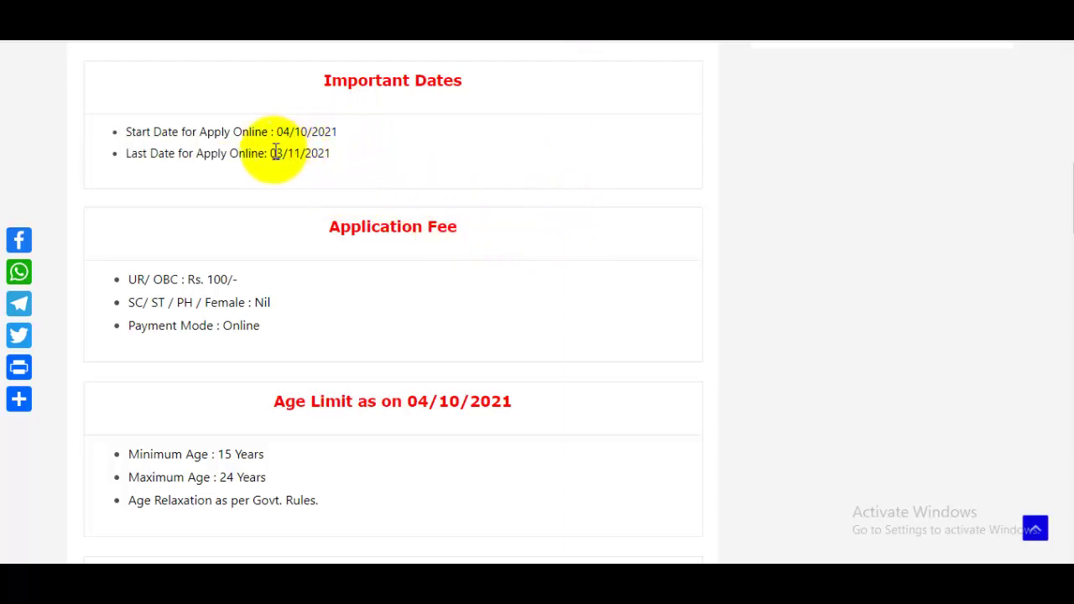
drag(276, 153, 340, 156)
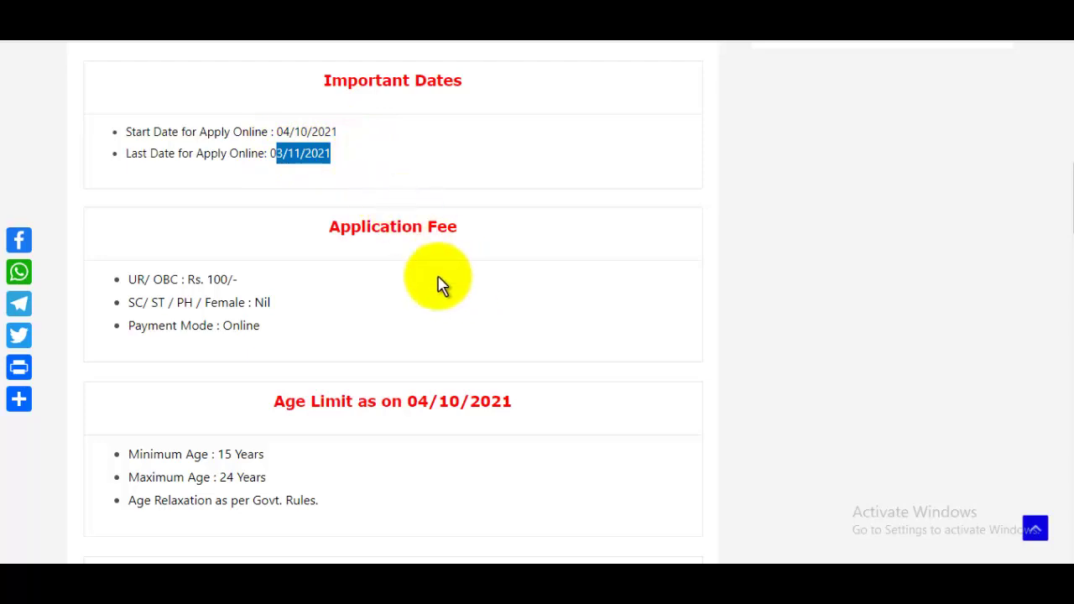
drag(363, 227, 470, 227)
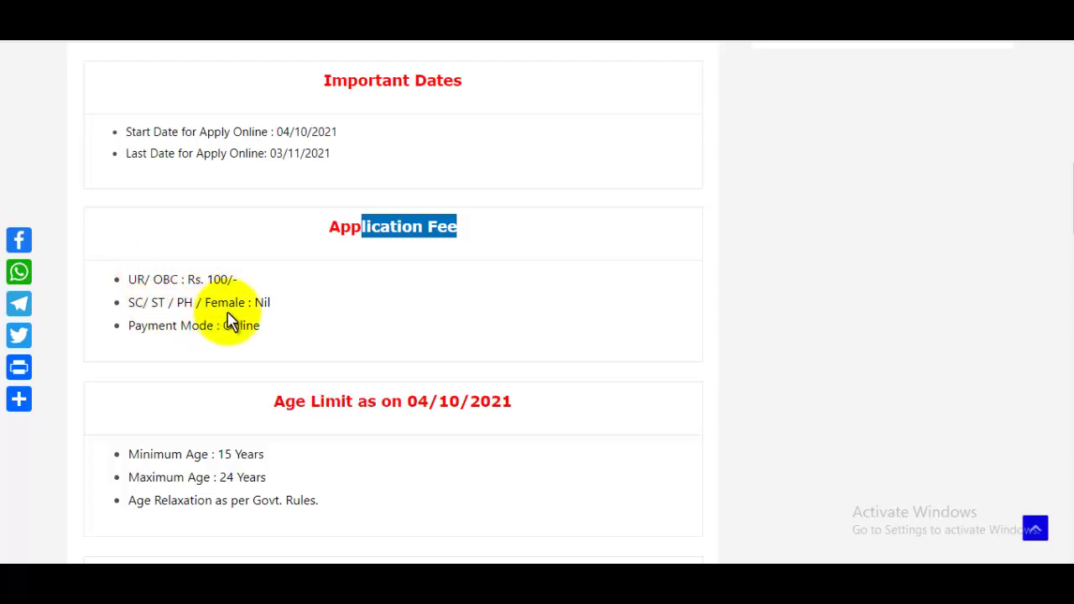
drag(245, 302, 307, 304)
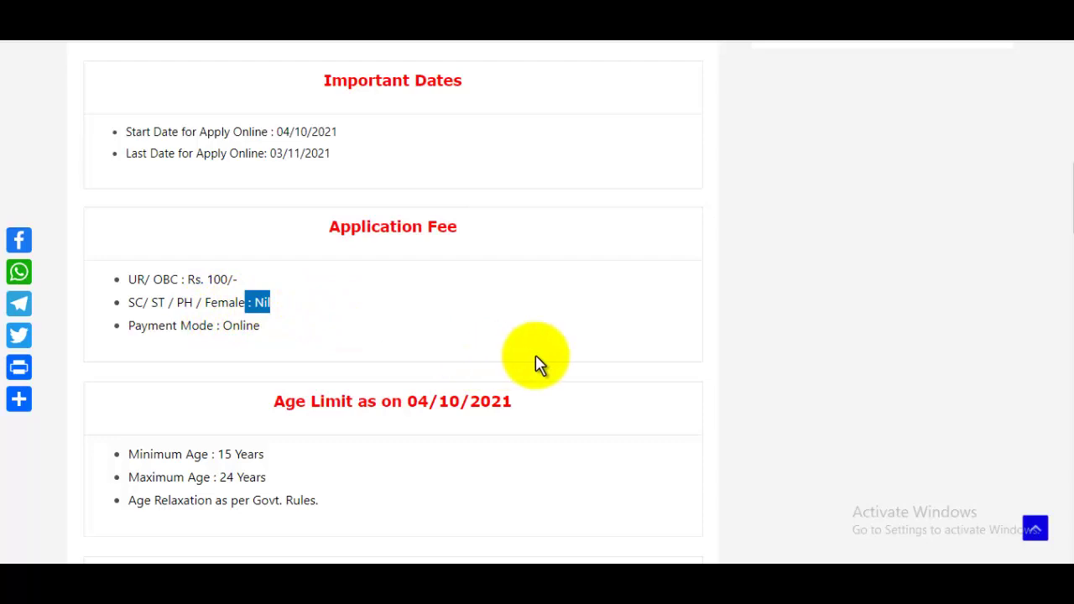
scroll(537, 365, down, 3)
click(441, 229)
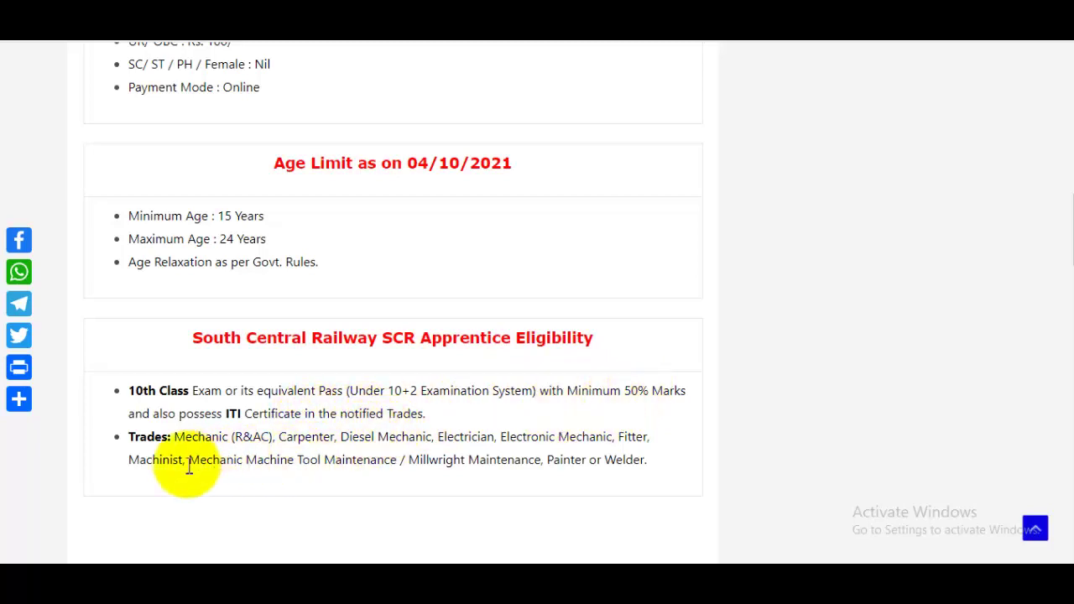
mouse_move(175, 439)
mouse_down()
mouse_move(408, 479)
mouse_move(640, 484)
mouse_move(655, 473)
mouse_up()
click(661, 467)
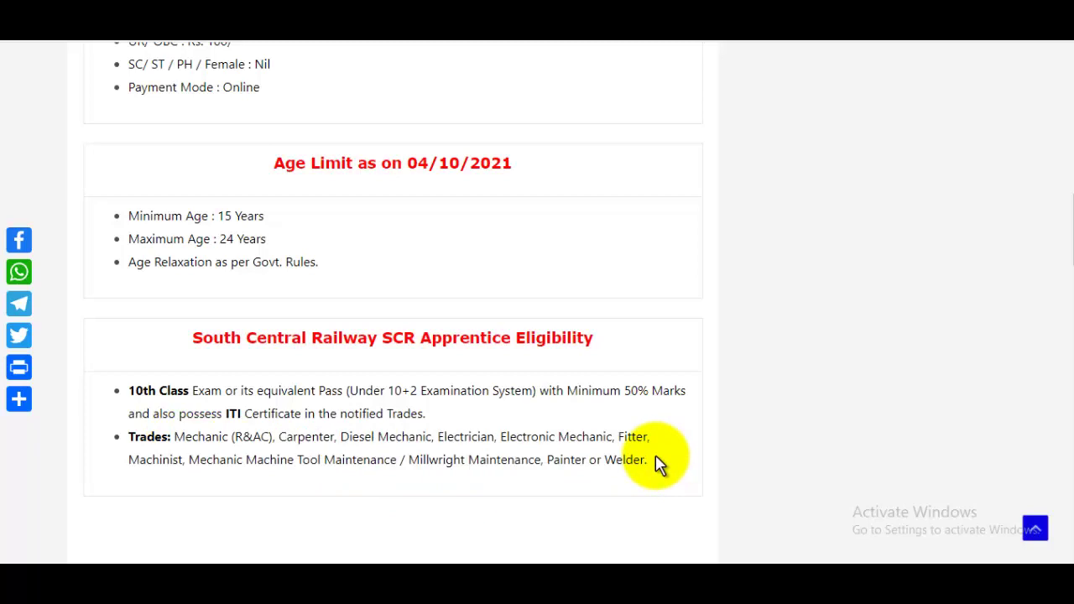
scroll(661, 466, down, 2)
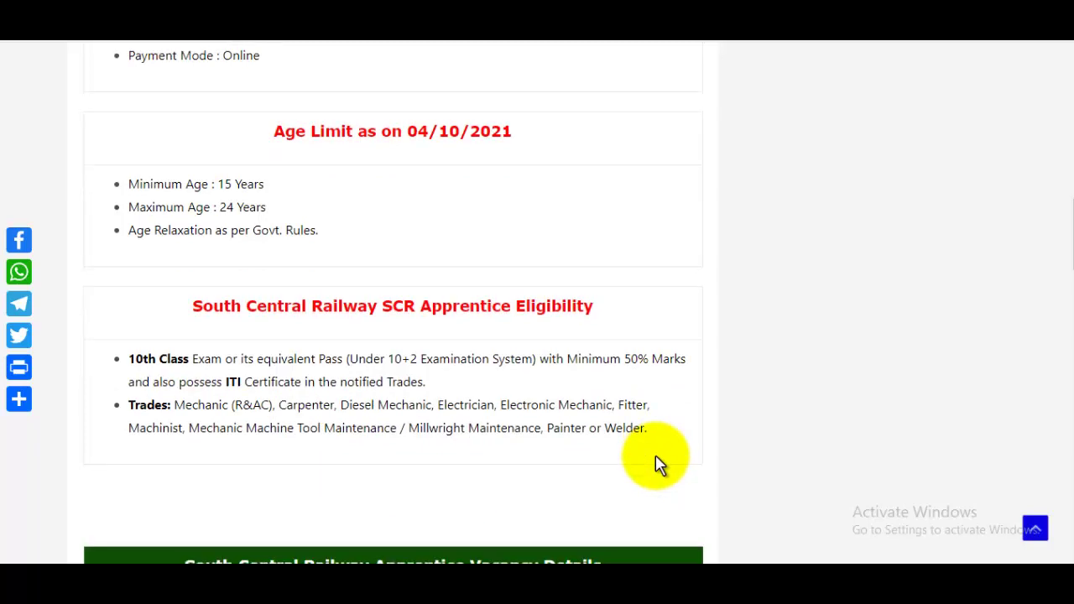
scroll(646, 360, down, 2)
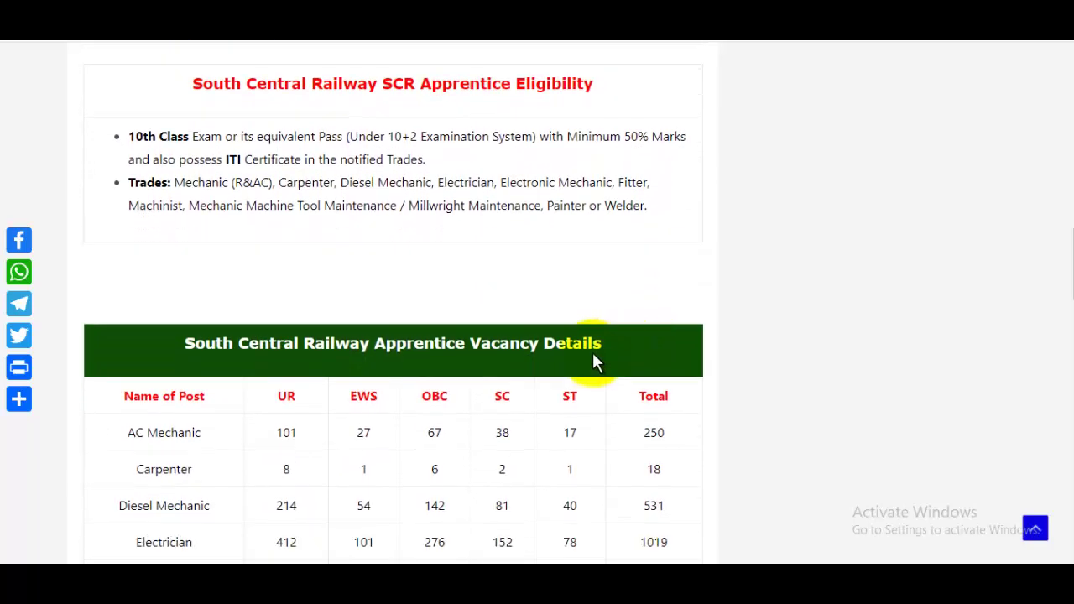
scroll(194, 320, down, 1)
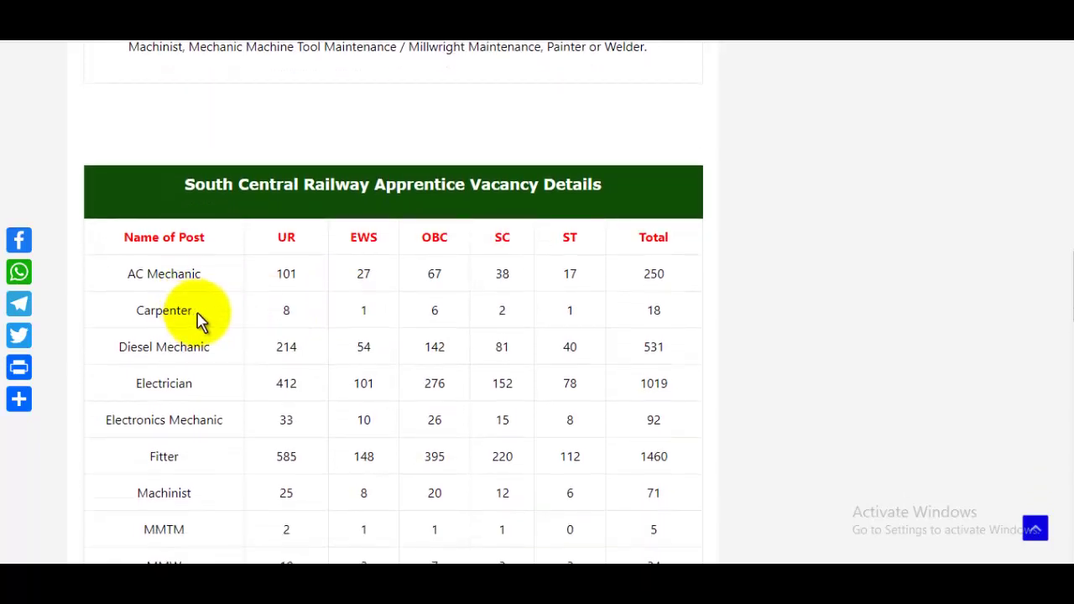
scroll(512, 365, down, 1)
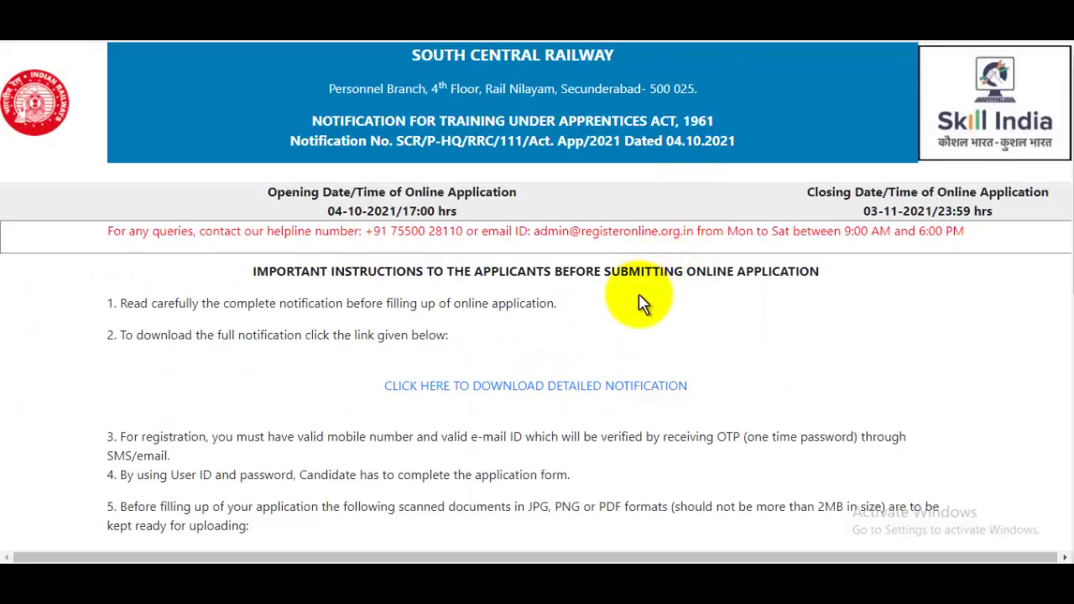
Open New Registration and enter the applicant's e-mail address in Email ID.
drag(1068, 172, 1063, 462)
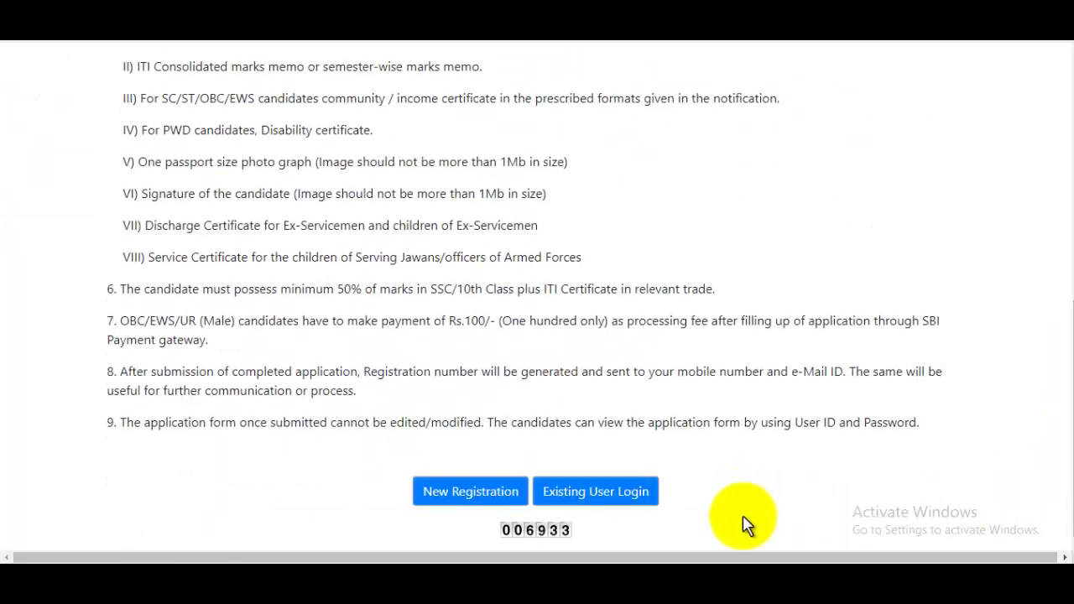
click(480, 498)
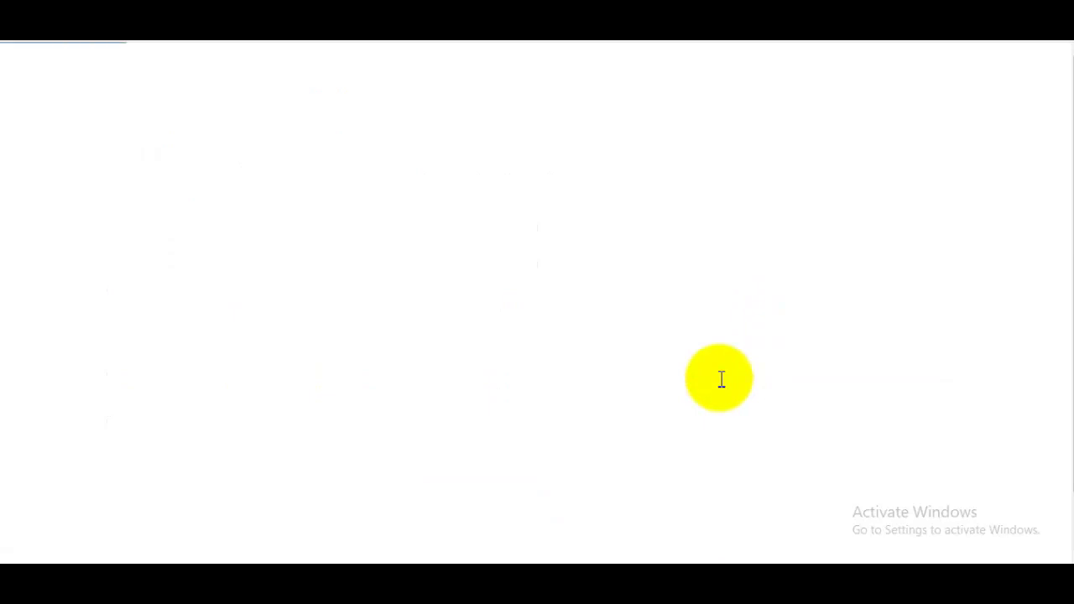
scroll(1061, 304, down, 1)
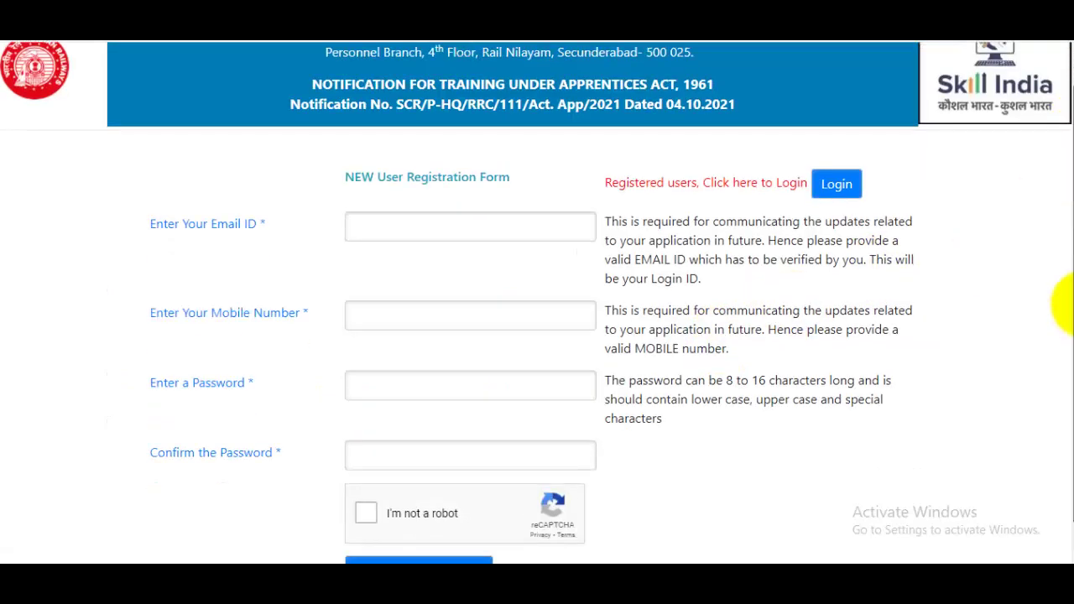
click(464, 189)
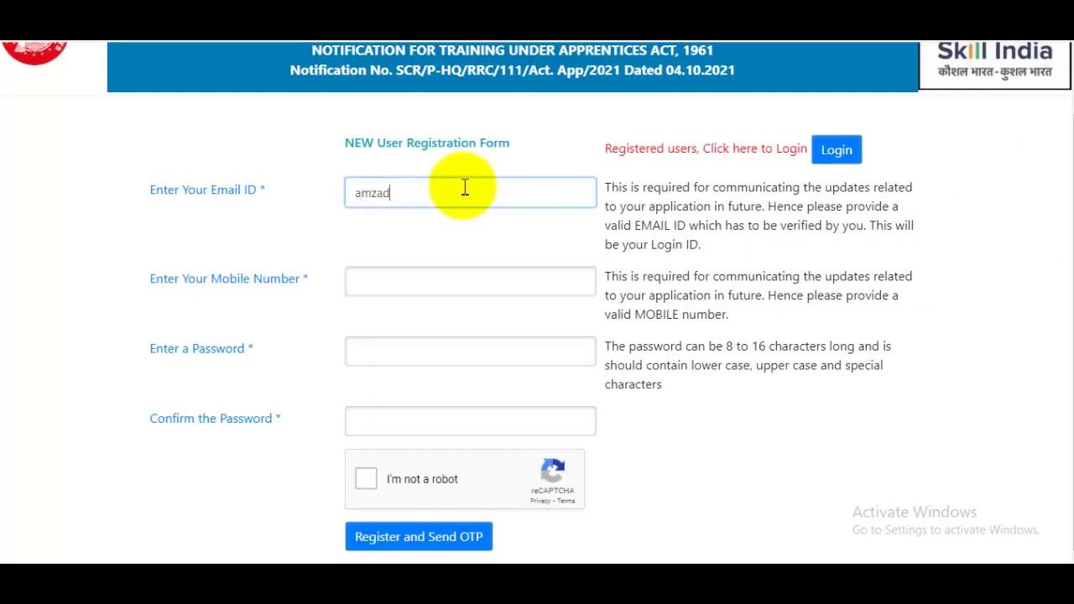
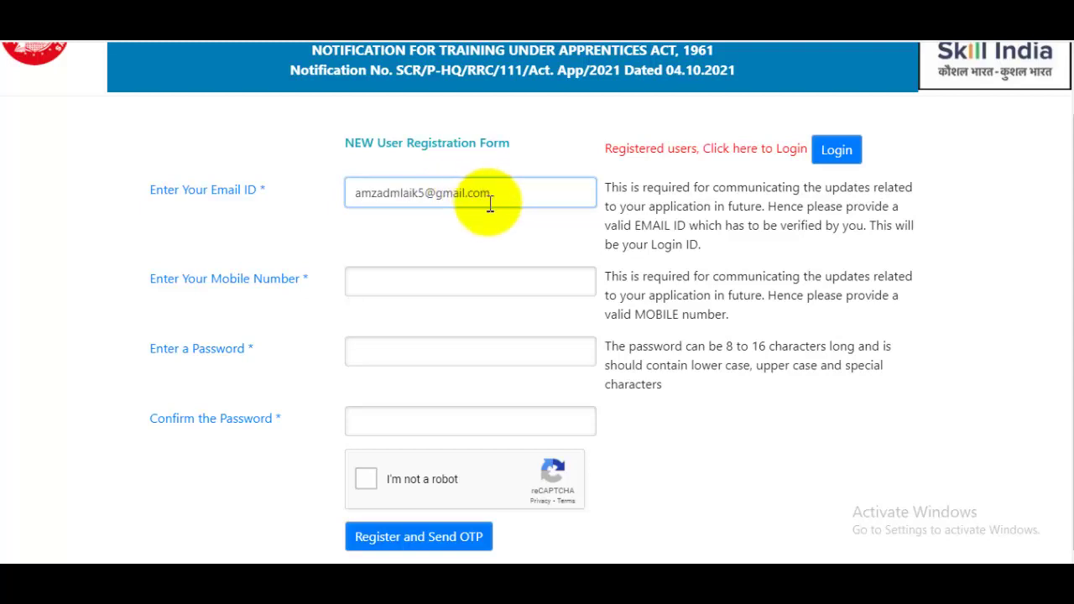
Move through the Mobile Number and Password fields, noting the 8–16 character password rule.
click(422, 280)
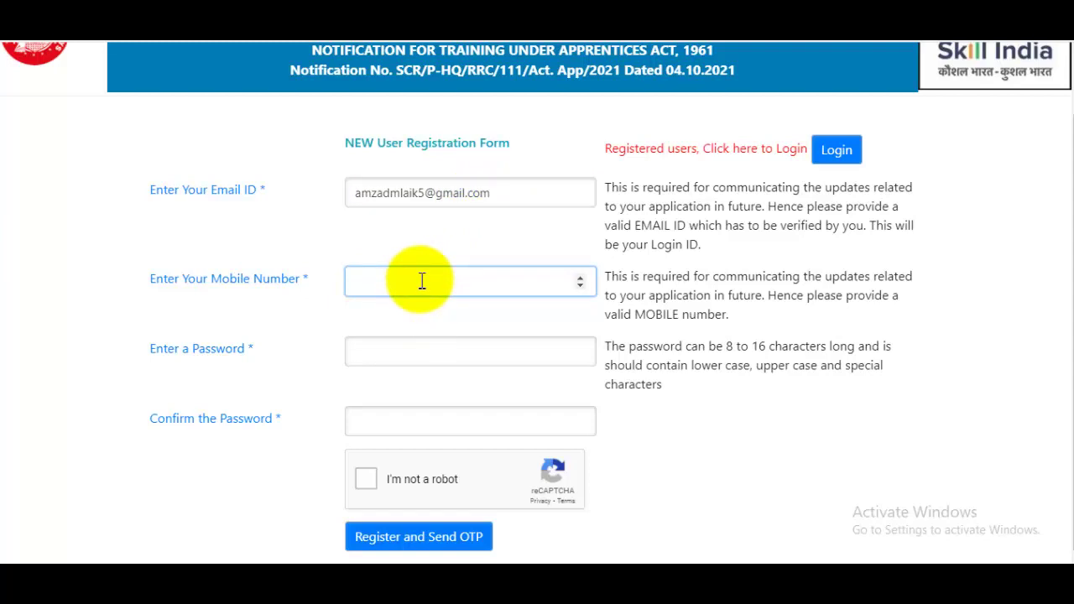
click(402, 356)
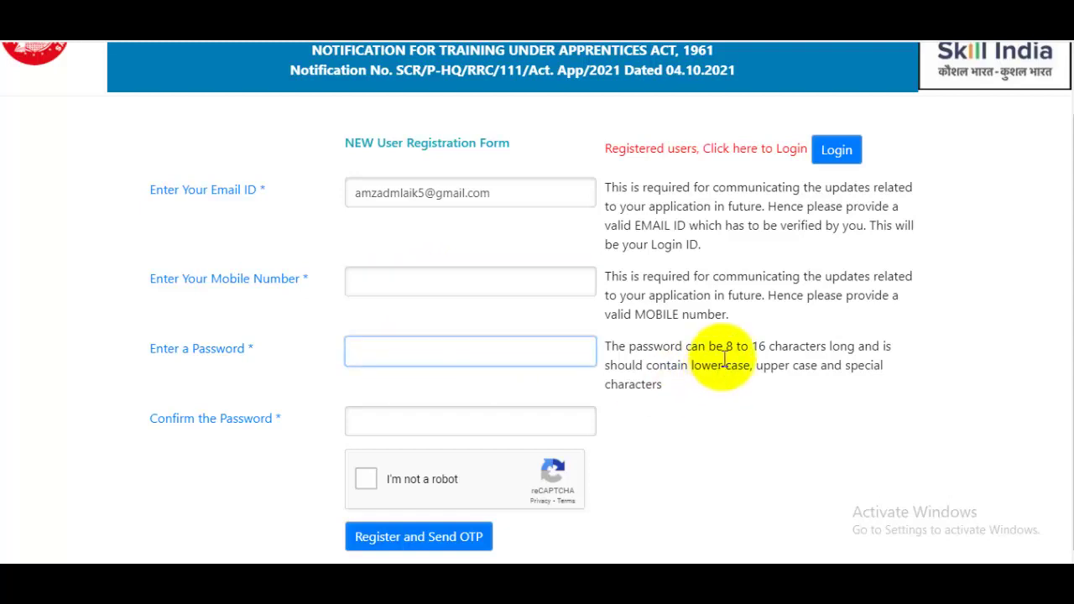
drag(726, 347, 778, 352)
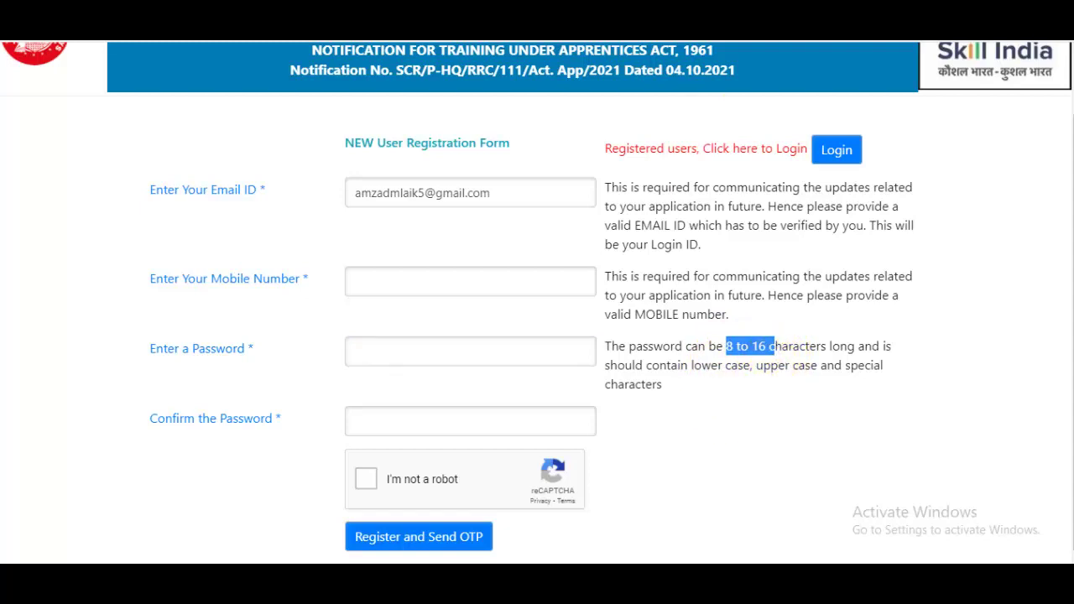
key(ctrl+Tab)
Check the candidate password's length in the JavaScript Kit character counter, then return to the form.
click(248, 340)
key(ctrl+a)
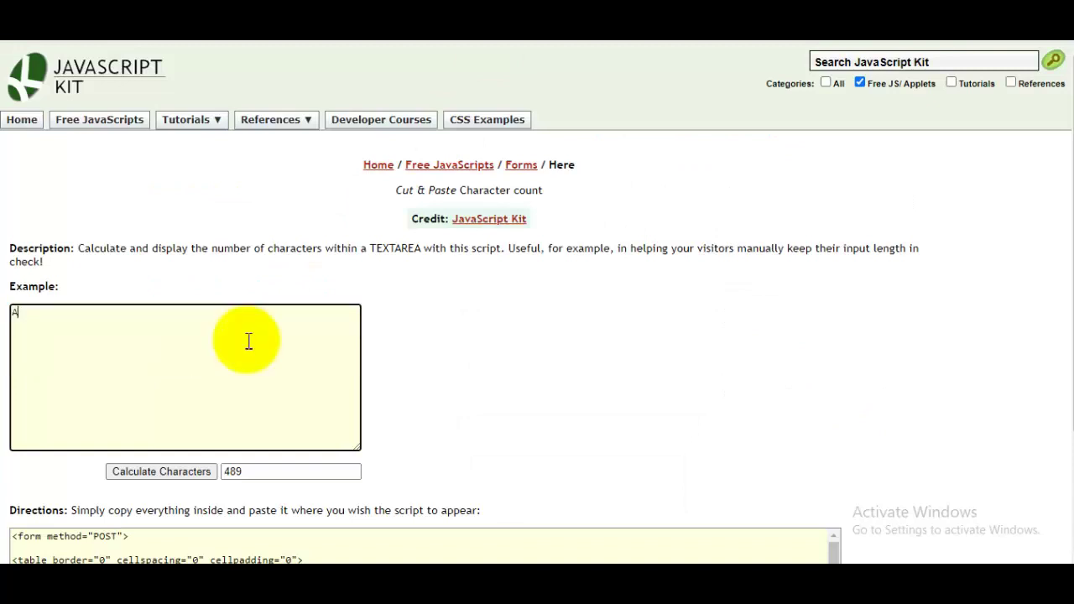
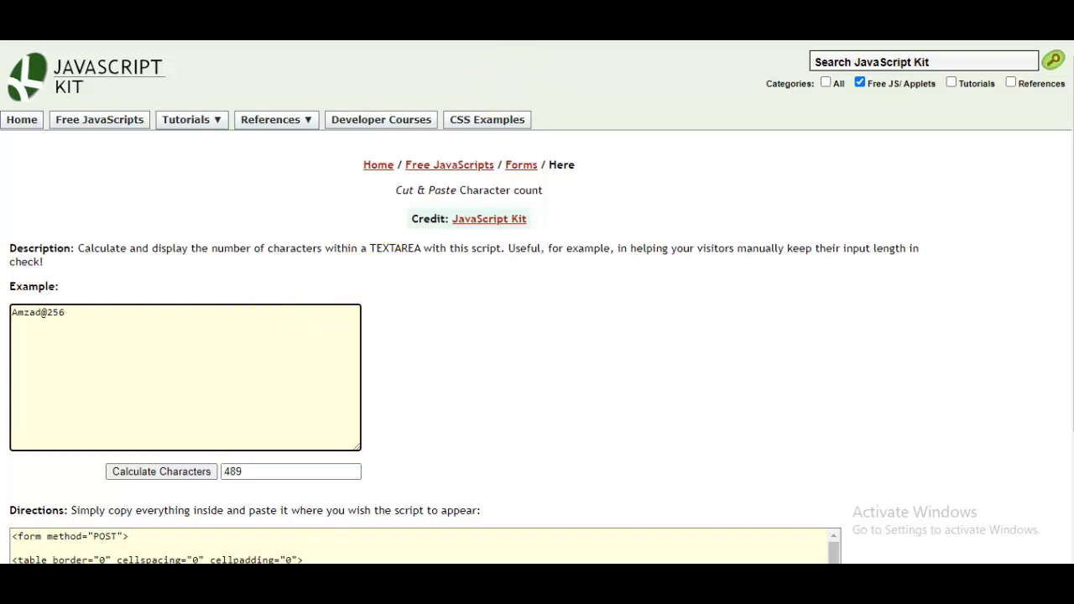
key(ctrl+Tab)
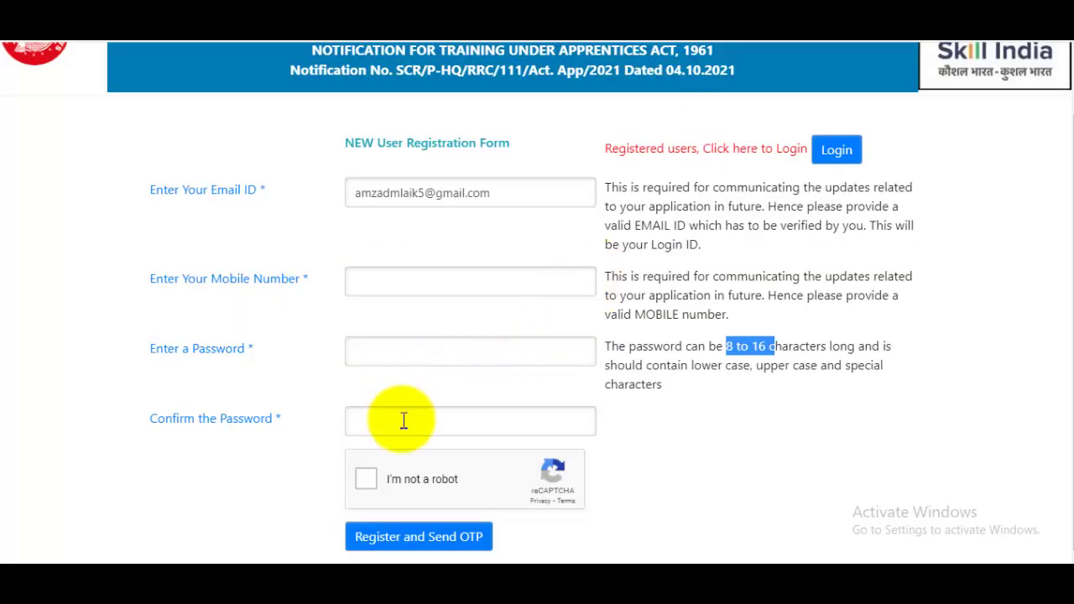
Start filling in the Confirm Password field of the registration form.
click(404, 420)
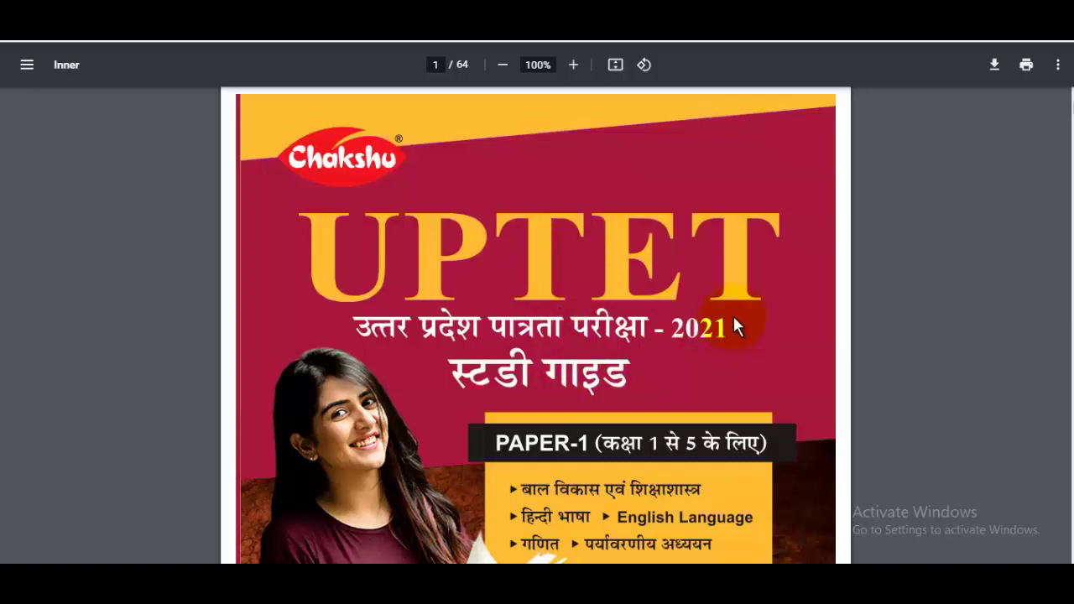
scroll(697, 333, down, 4)
scroll(634, 335, up, 2)
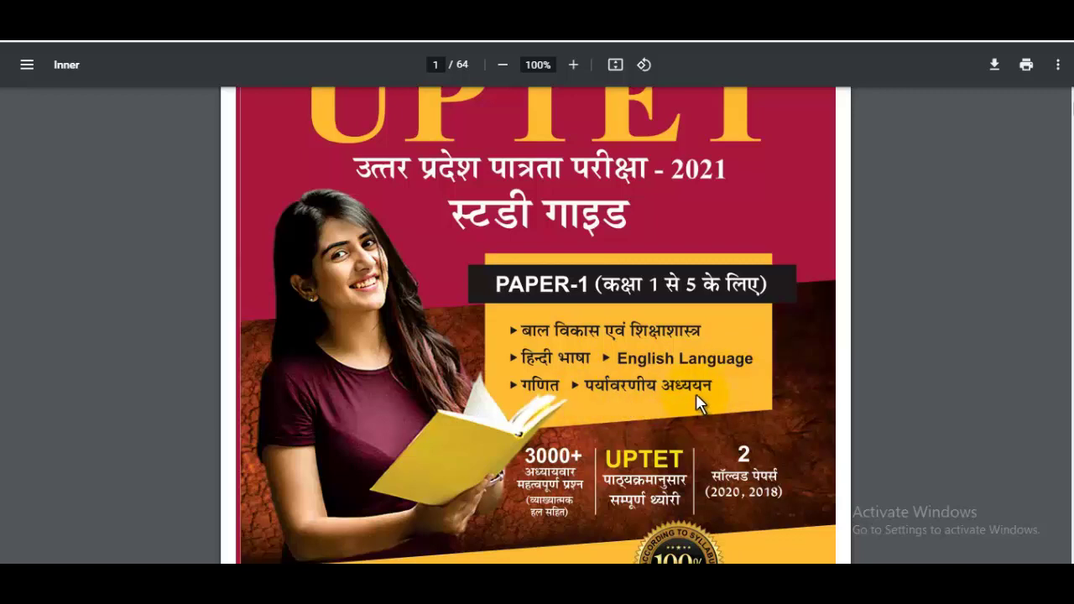
scroll(708, 352, down, 1)
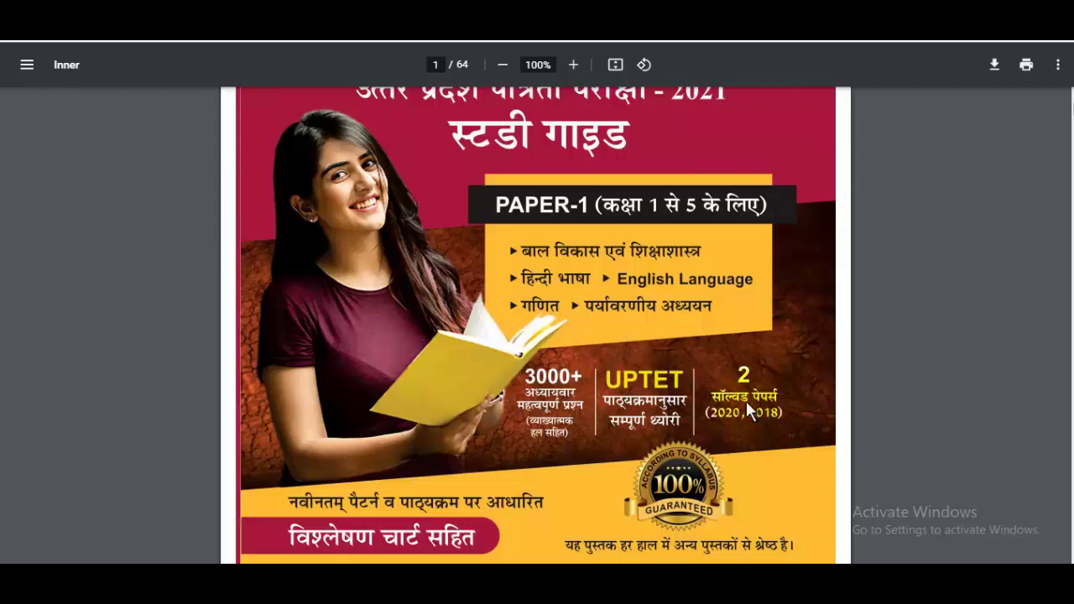
scroll(680, 365, down, 1)
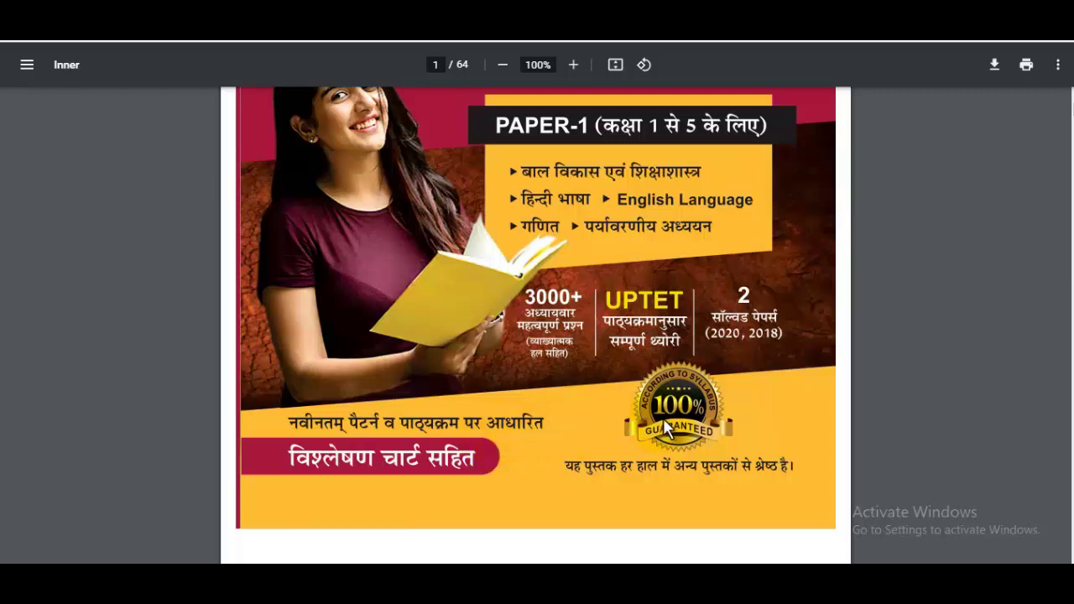
scroll(663, 418, down, 8)
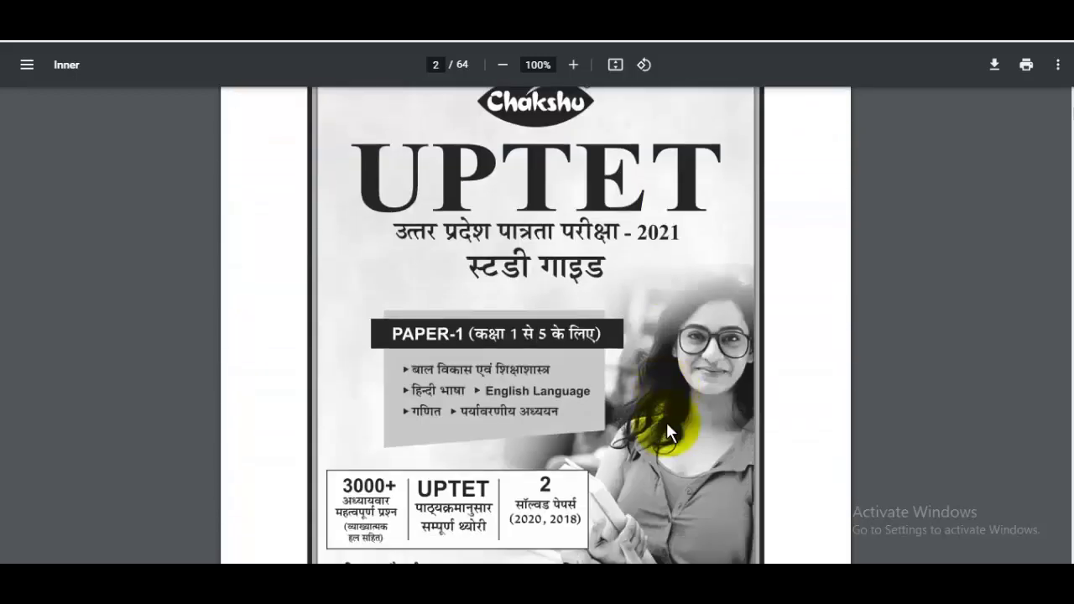
Scroll through pages 2–6 of the UPTET study guide PDF.
scroll(667, 422, down, 6)
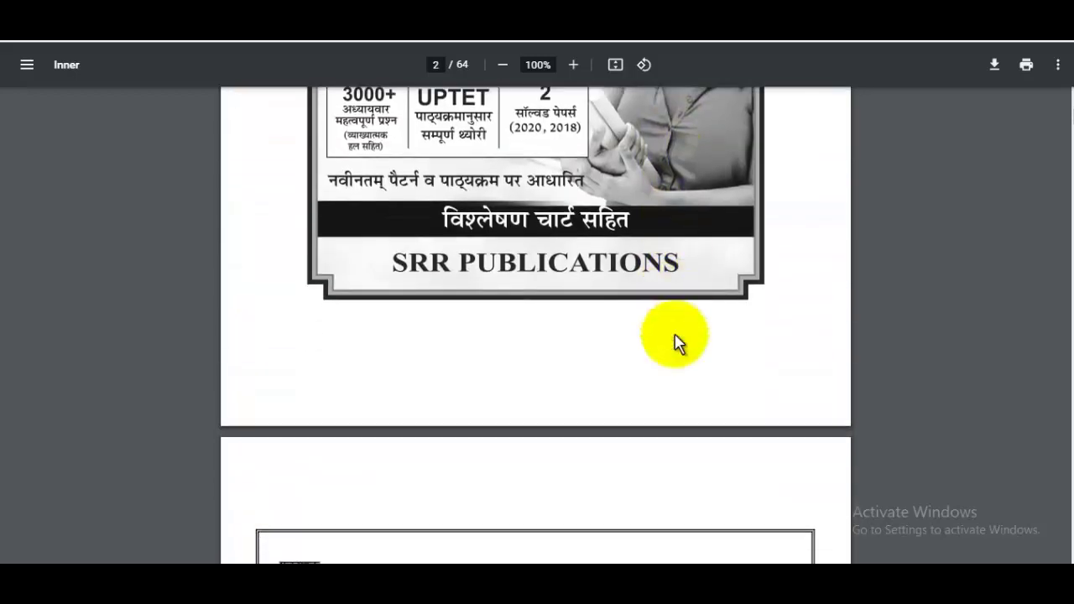
scroll(678, 343, down, 3)
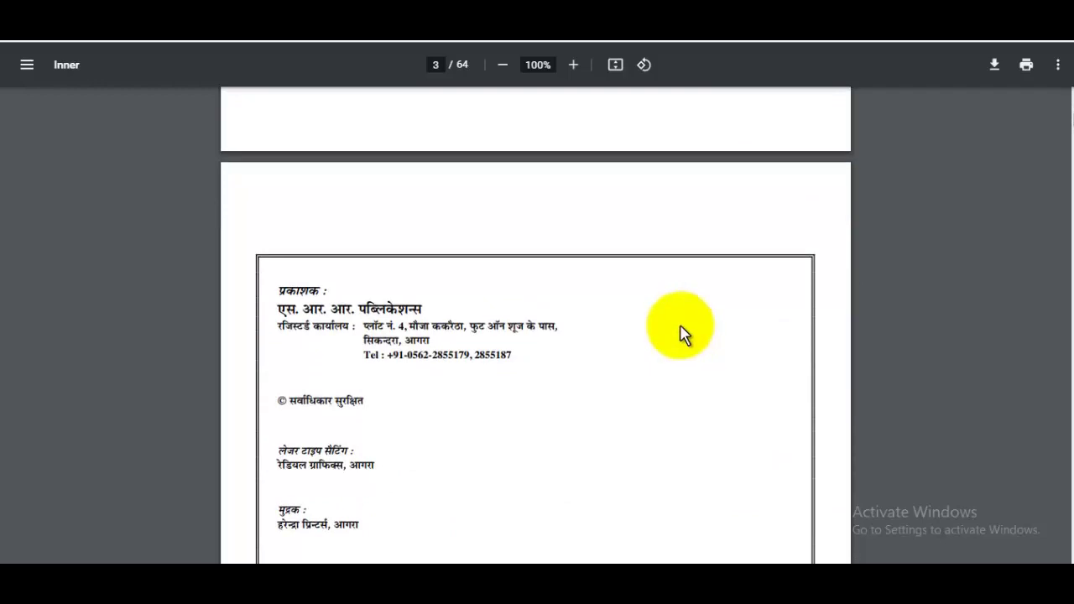
scroll(588, 331, up, 6)
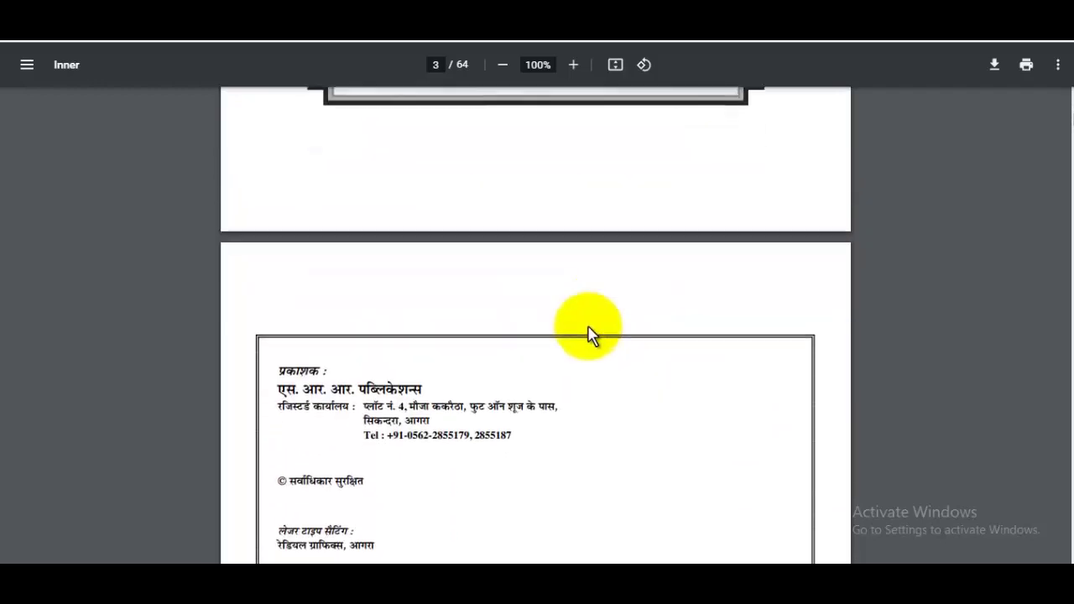
scroll(596, 328, down, 10)
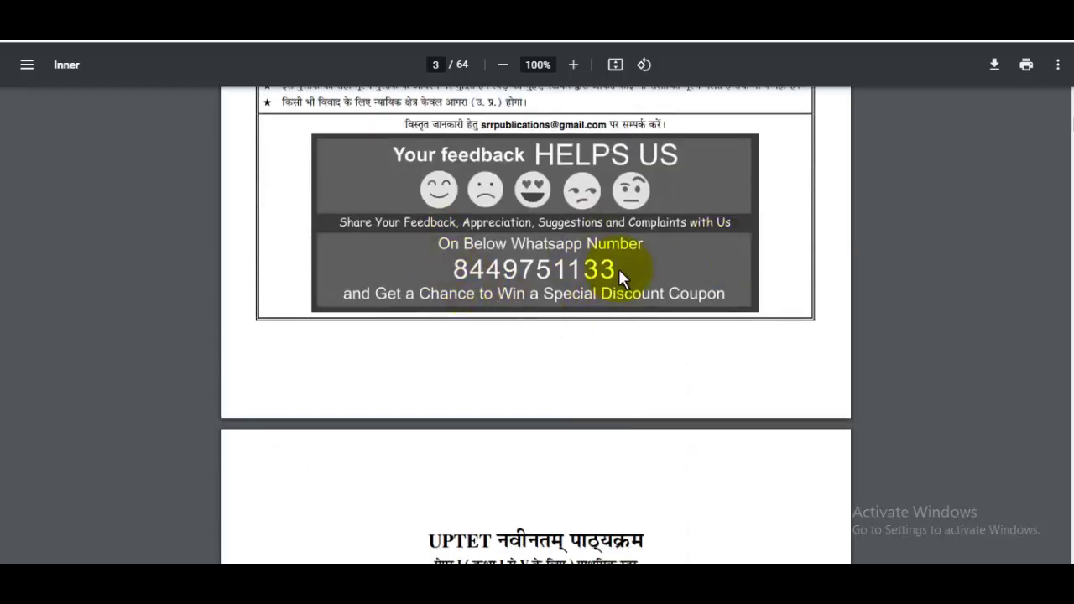
scroll(619, 276, down, 3)
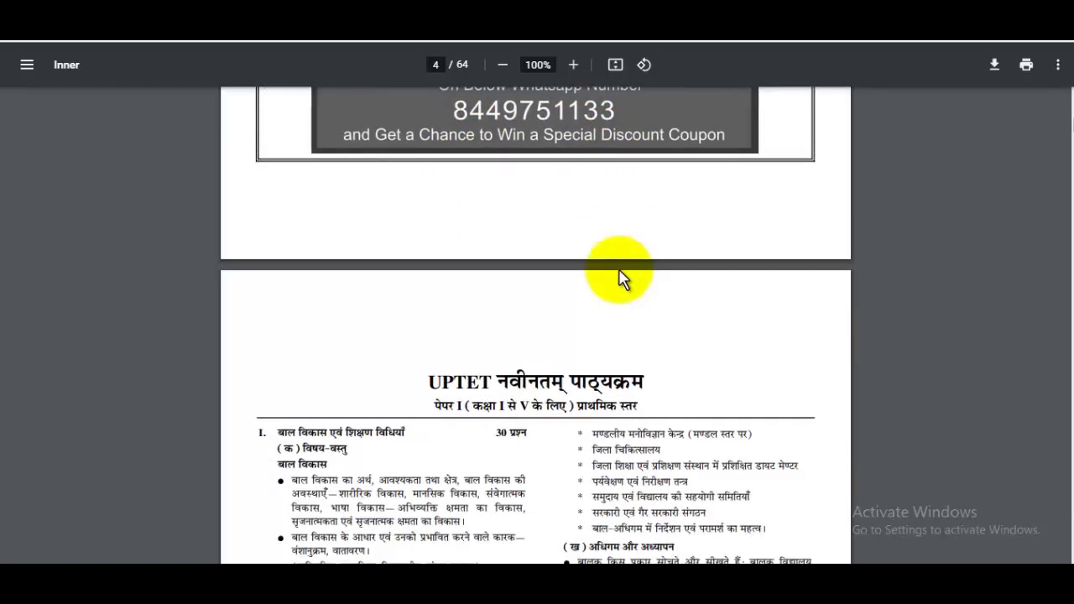
scroll(615, 288, down, 5)
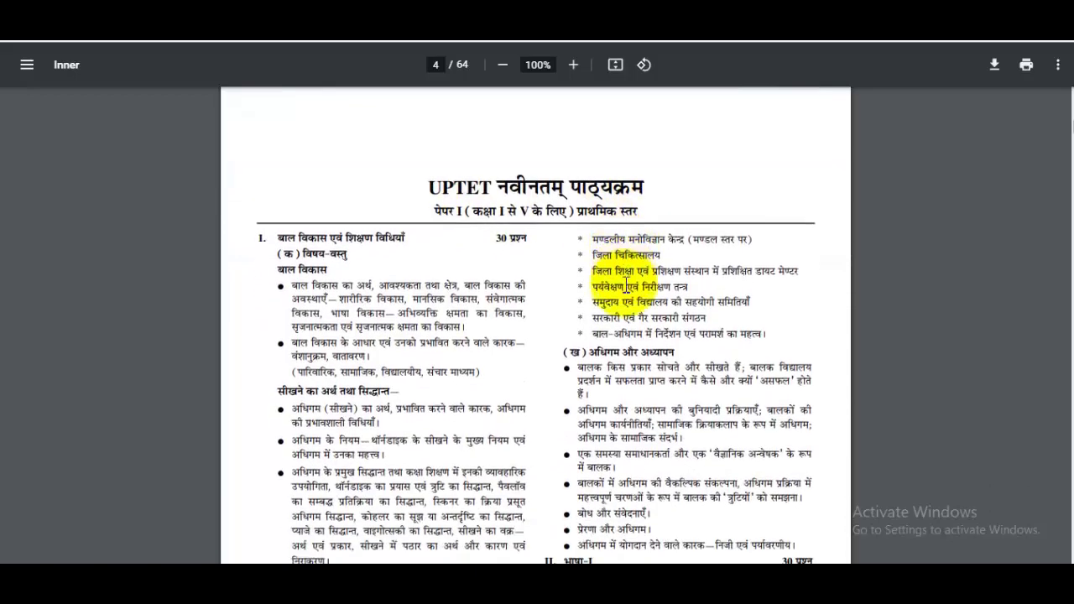
scroll(625, 283, down, 5)
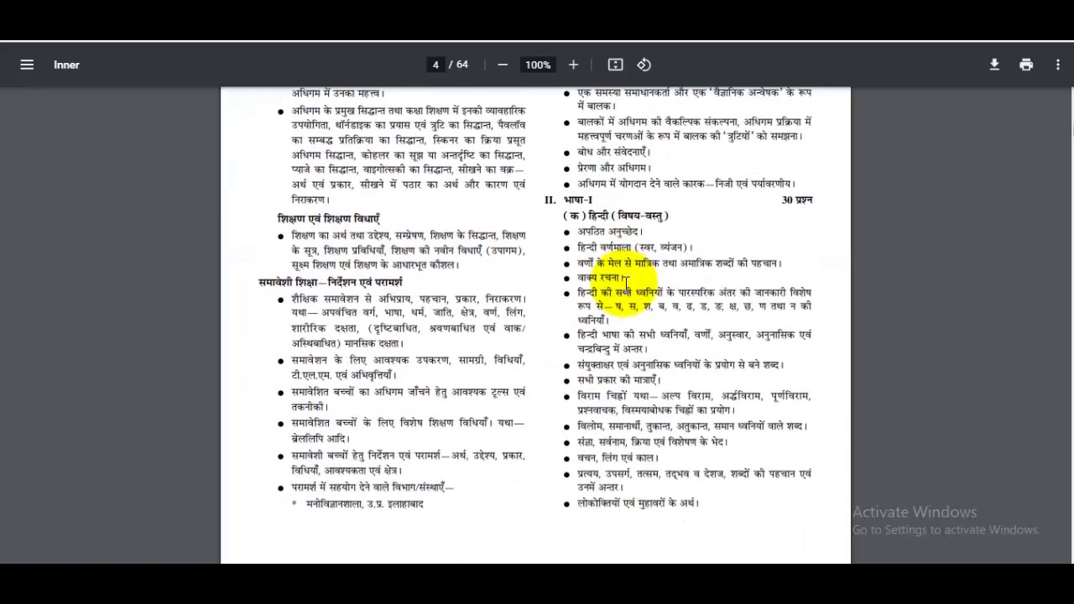
Zoom the PDF to 125% and scroll to the page 7 previous-papers analysis chart.
click(573, 66)
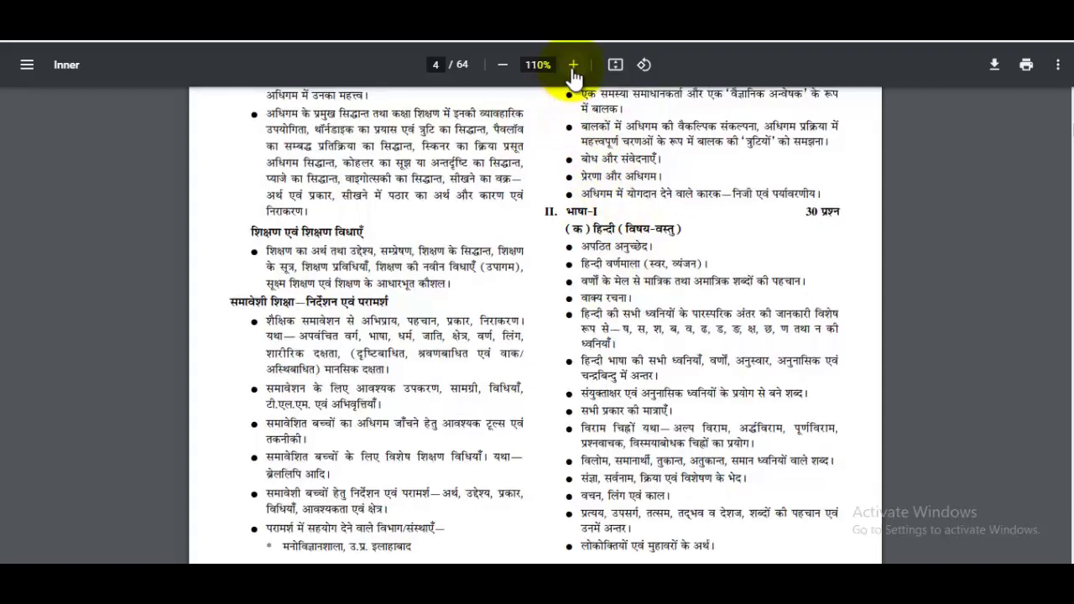
click(573, 67)
scroll(587, 244, down, 10)
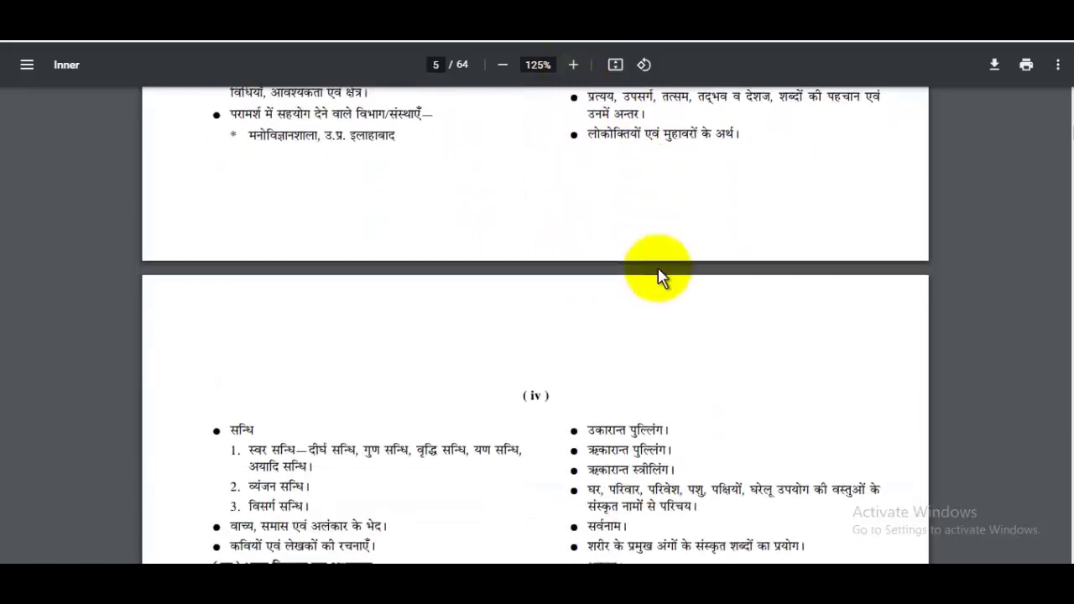
scroll(659, 277, down, 13)
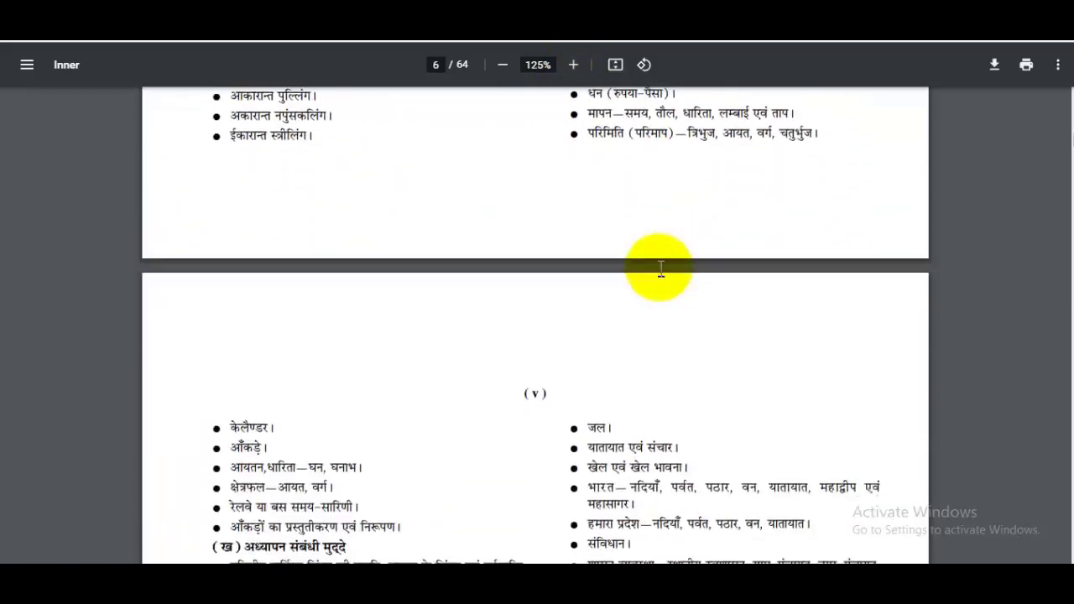
scroll(660, 268, down, 15)
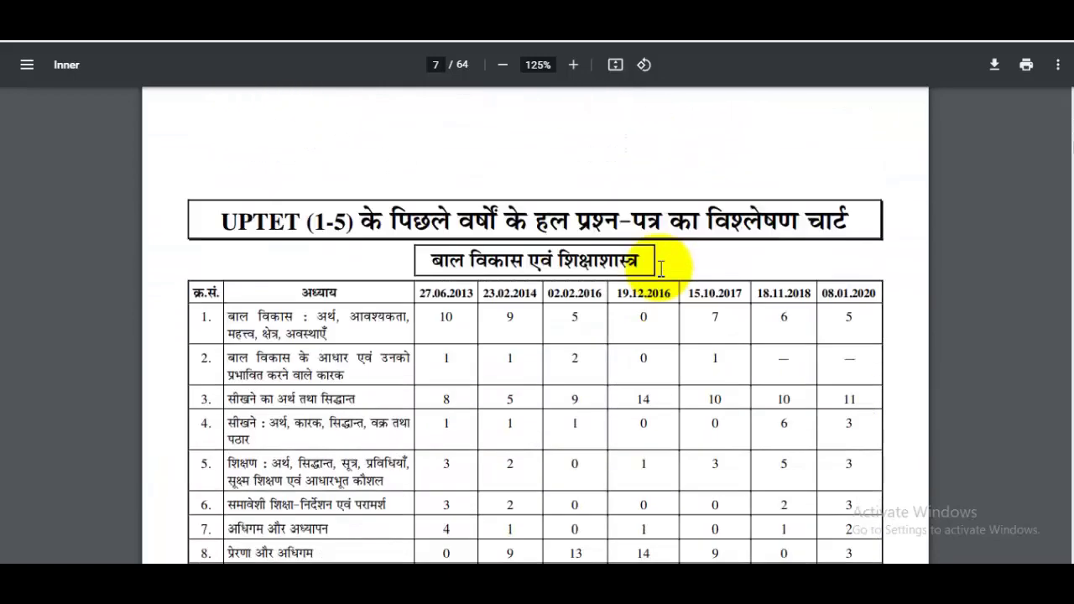
scroll(661, 268, down, 2)
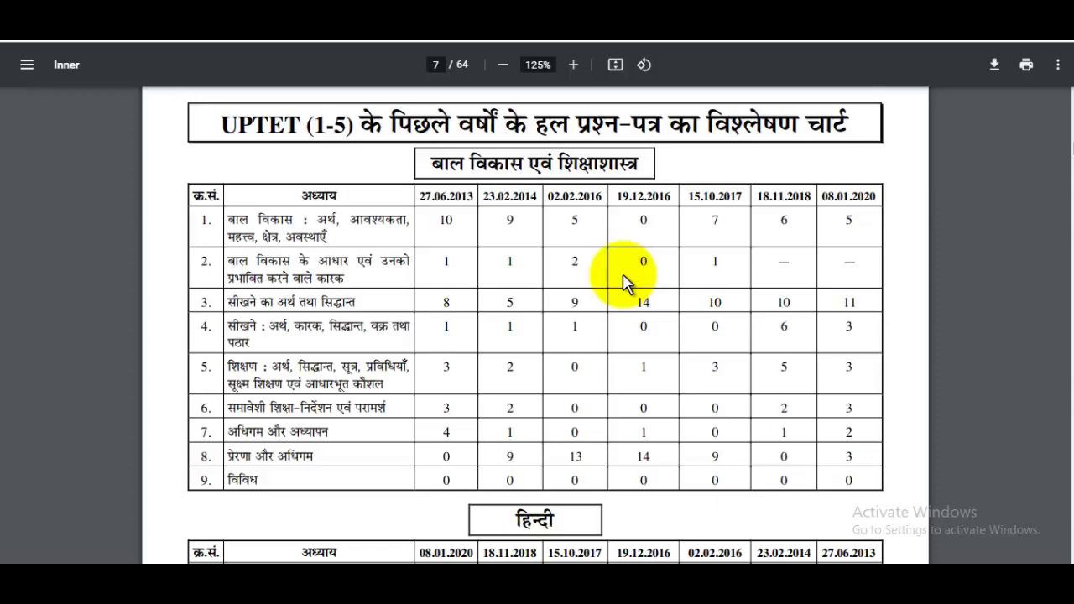
scroll(623, 283, down, 5)
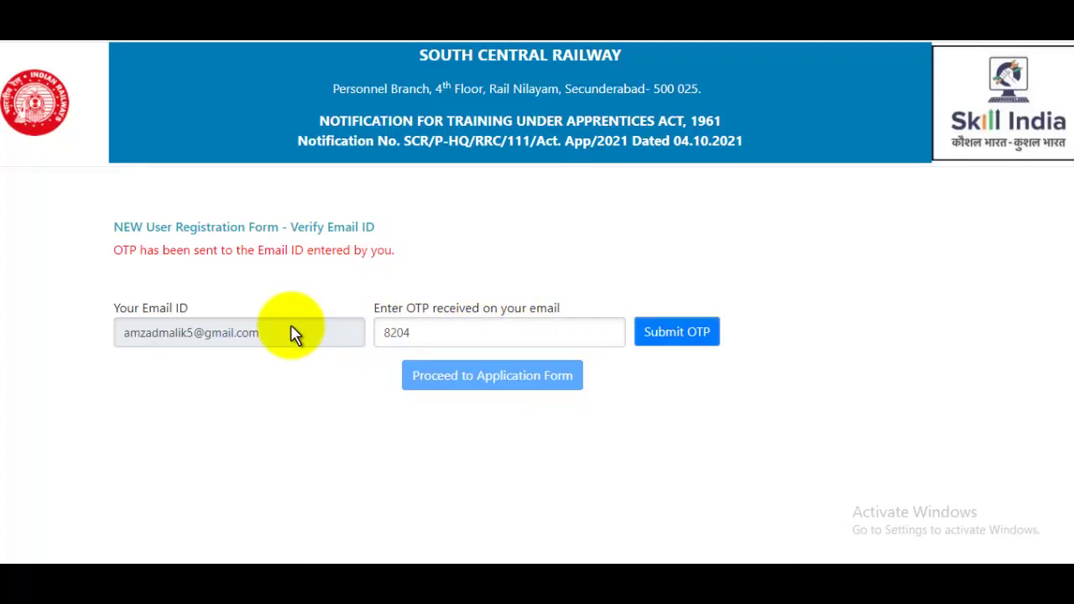
Submit the e-mailed OTP so the e-mail shows VERIFIED, then proceed to the application form.
click(420, 337)
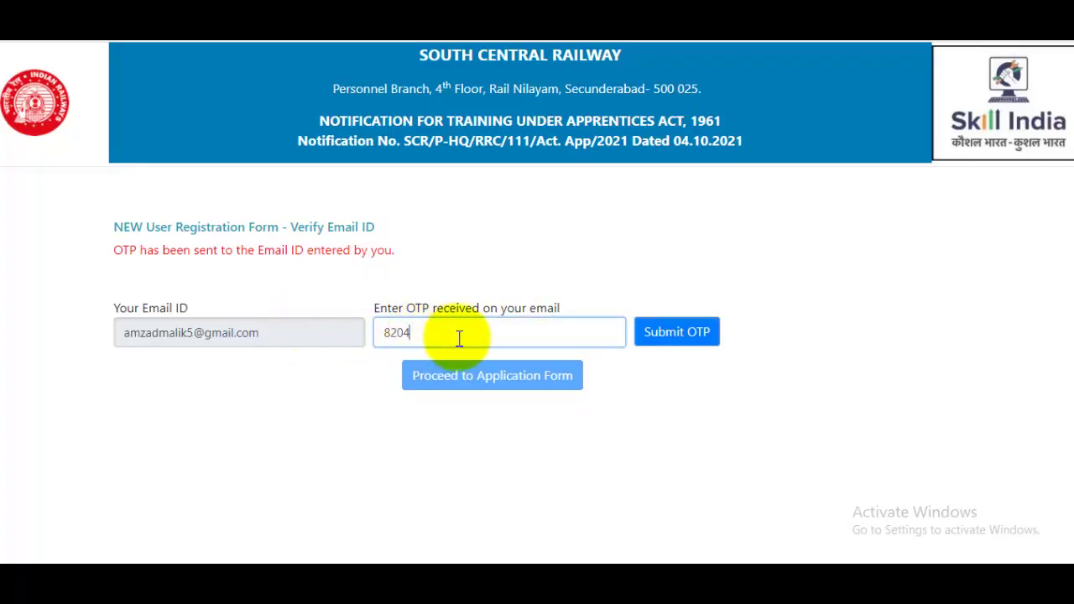
click(706, 342)
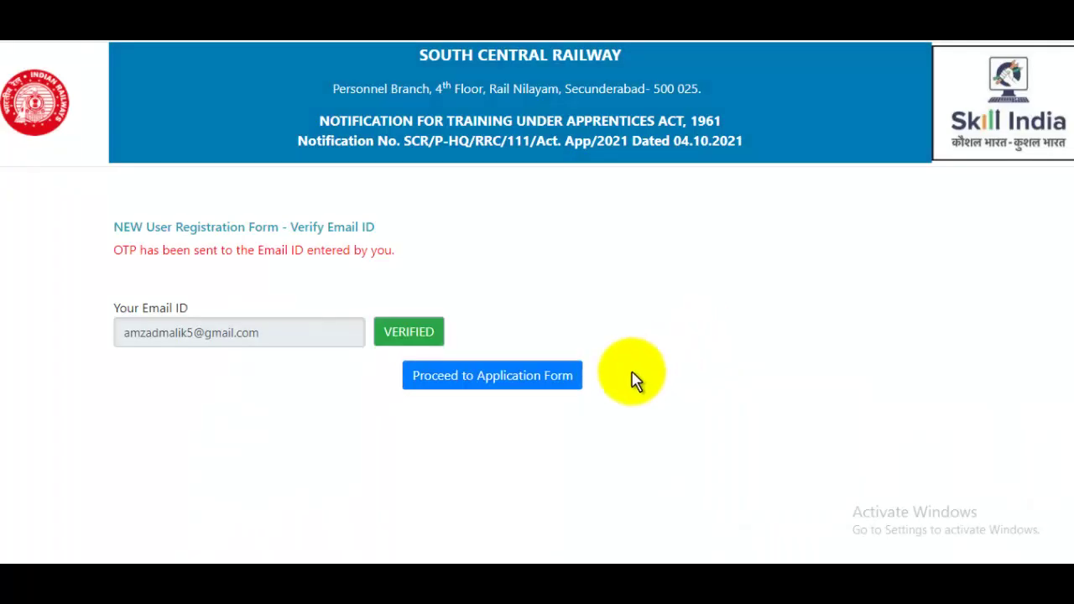
click(526, 386)
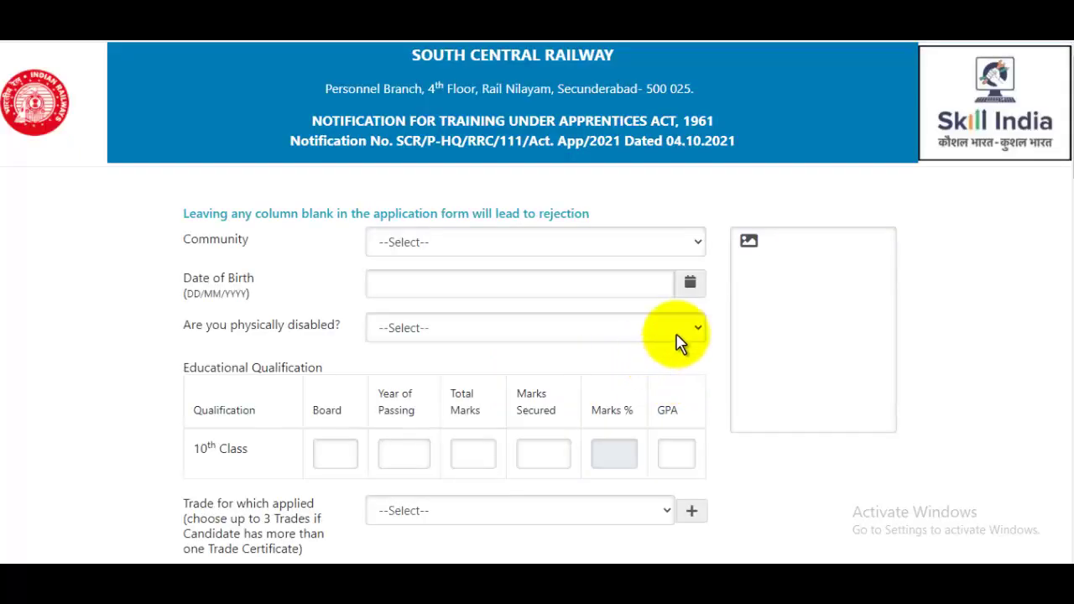
Enlarge the page and set Community to OBC.
key(ctrl+plus)
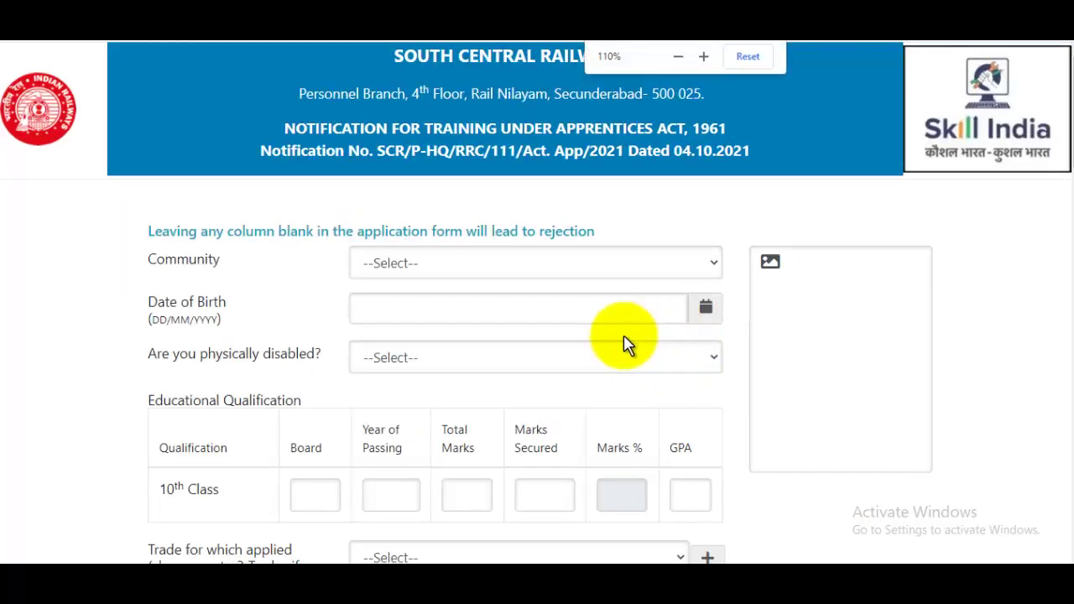
click(441, 265)
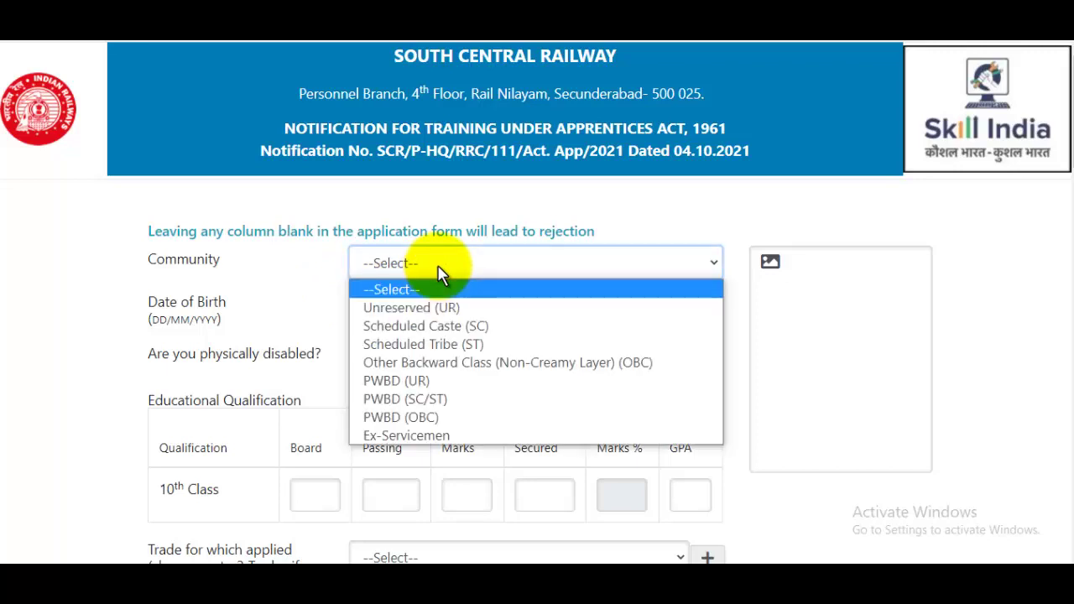
click(464, 364)
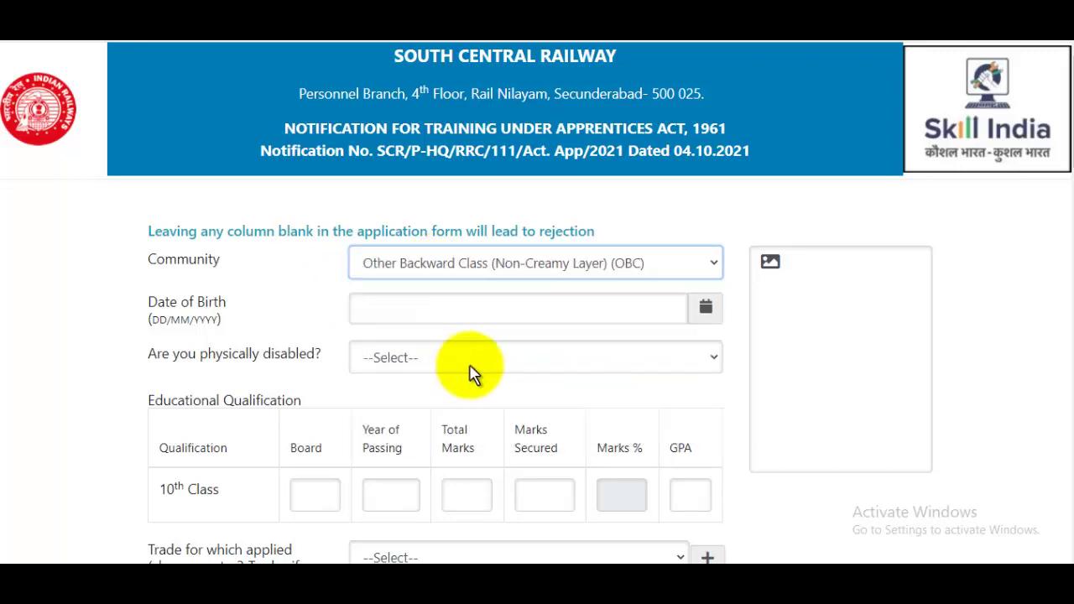
Set the date of birth to 02/05/2000 in the calendar.
click(704, 309)
click(444, 92)
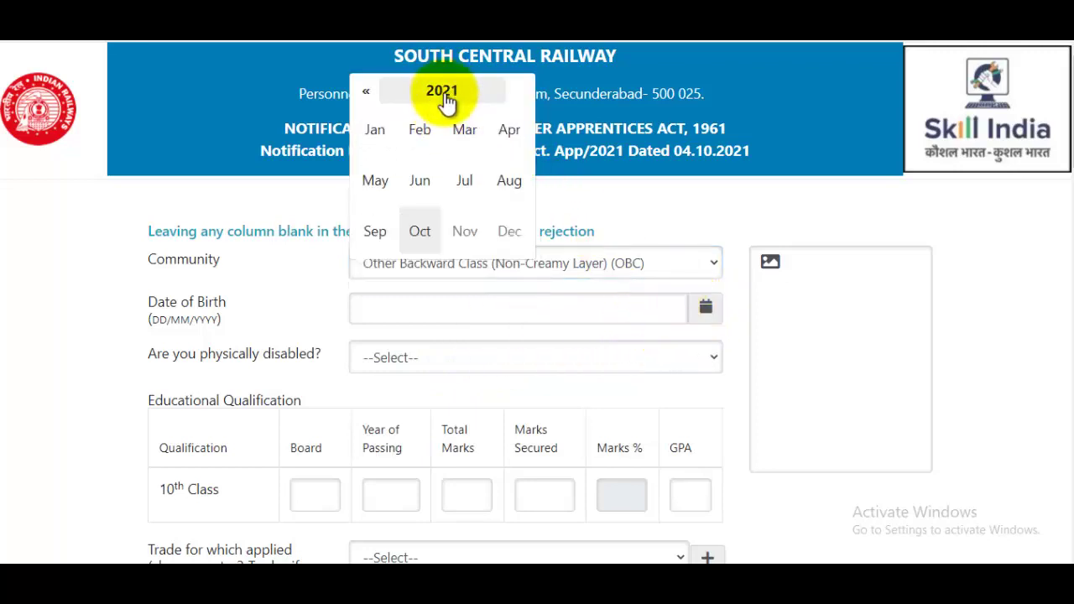
click(446, 93)
click(370, 94)
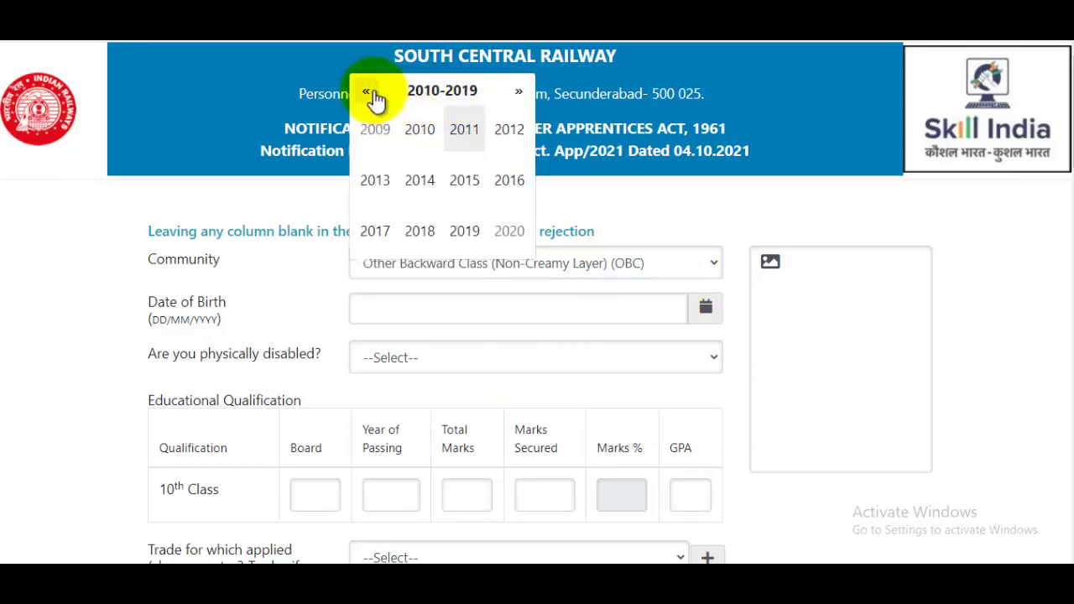
click(371, 95)
click(370, 94)
click(516, 92)
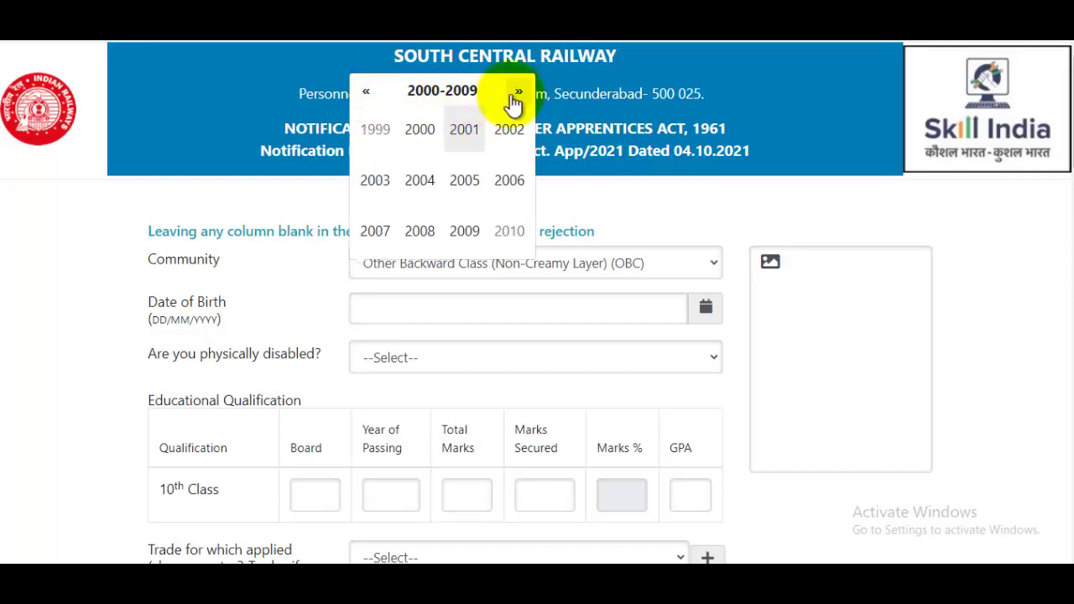
click(420, 135)
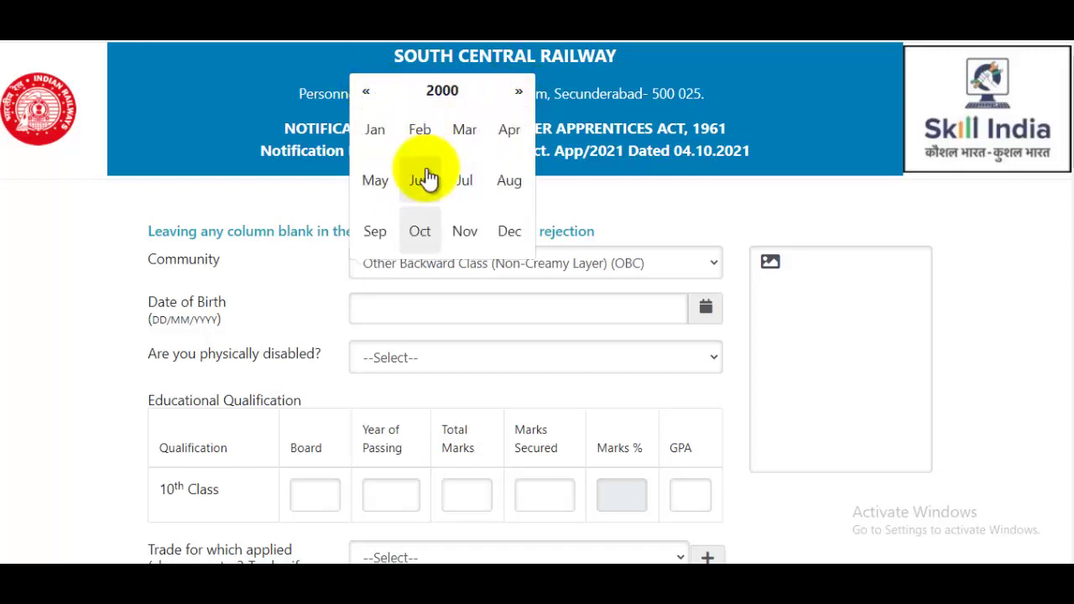
click(369, 180)
click(422, 144)
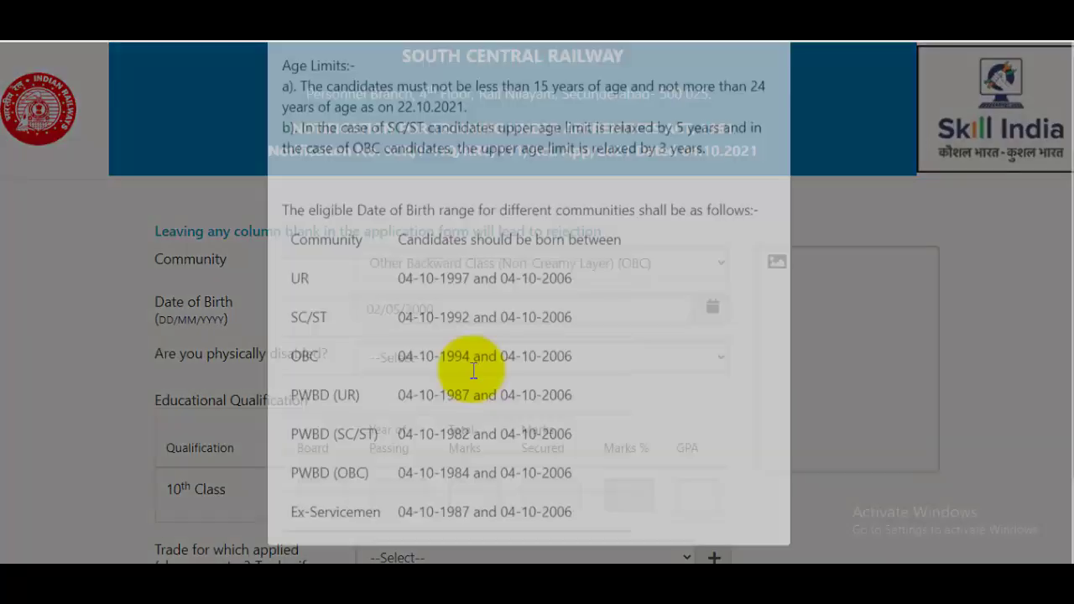
Close the age-limit popup and answer NO to physically disabled.
scroll(689, 311, down, 2)
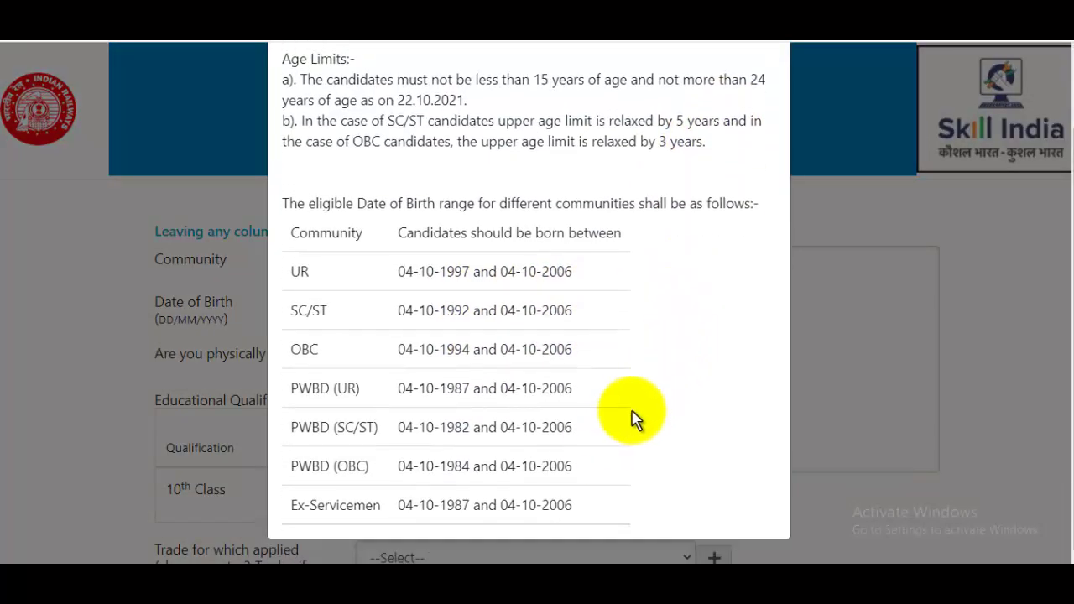
scroll(701, 194, up, 2)
click(770, 94)
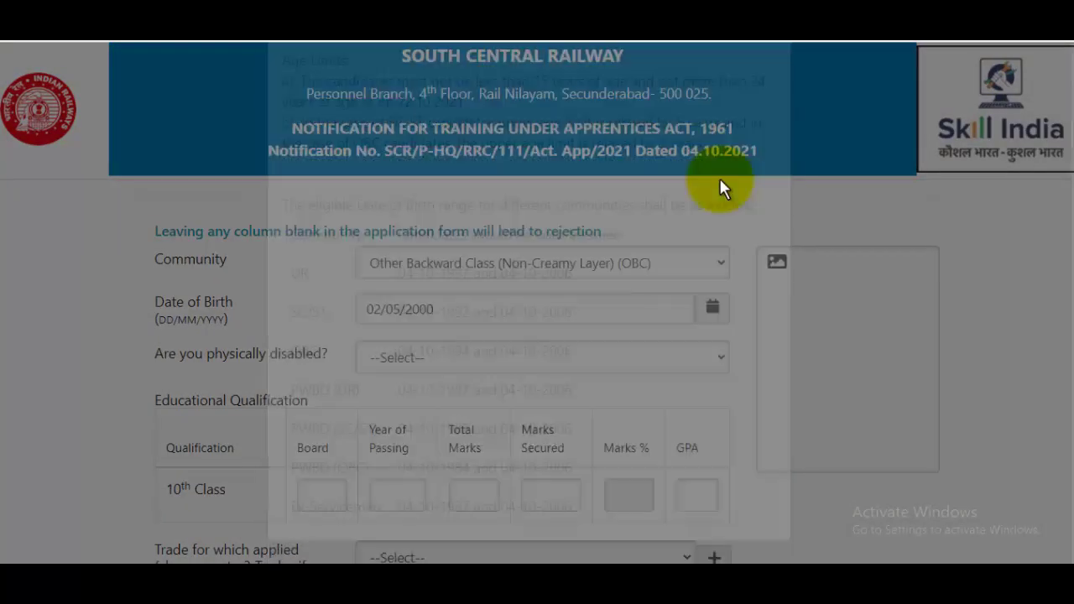
click(430, 366)
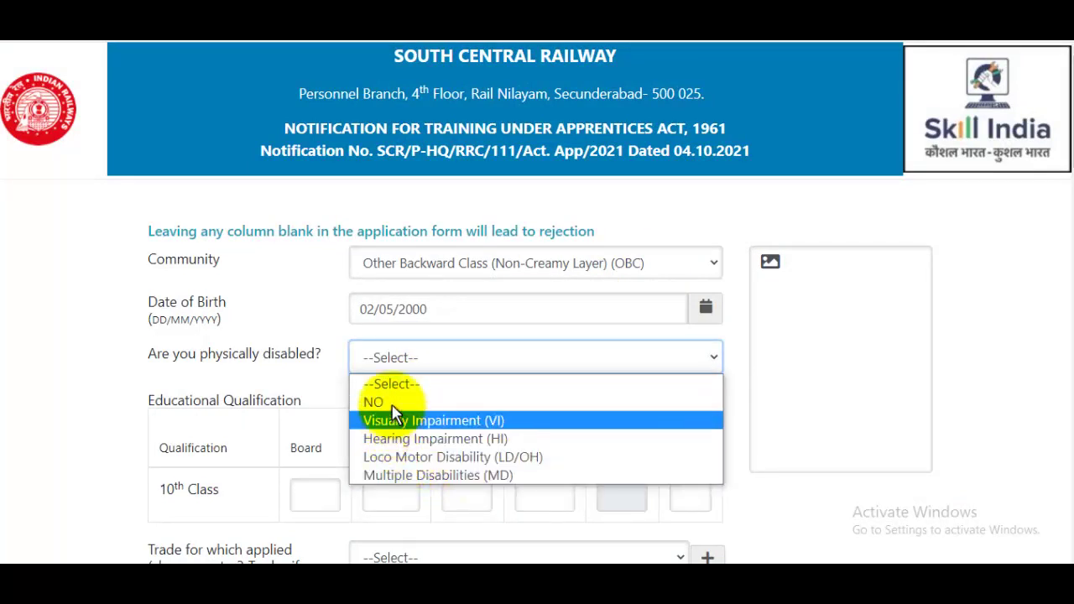
click(388, 402)
Fill the 10th Class row: board 'up board', year 2016, total 600, secured 580.
scroll(607, 324, down, 1)
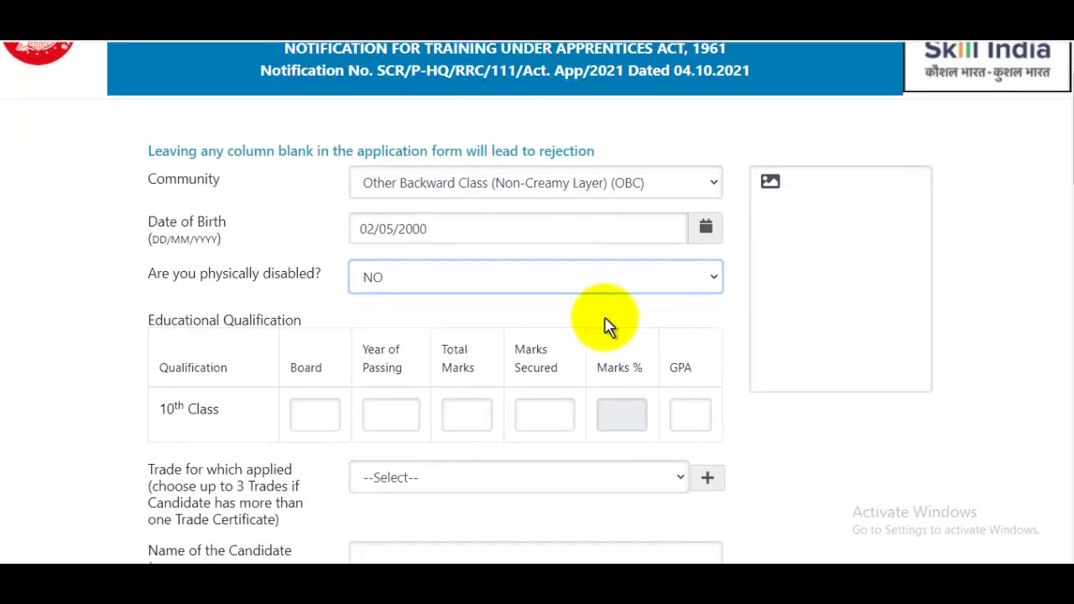
scroll(607, 326, down, 2)
click(317, 250)
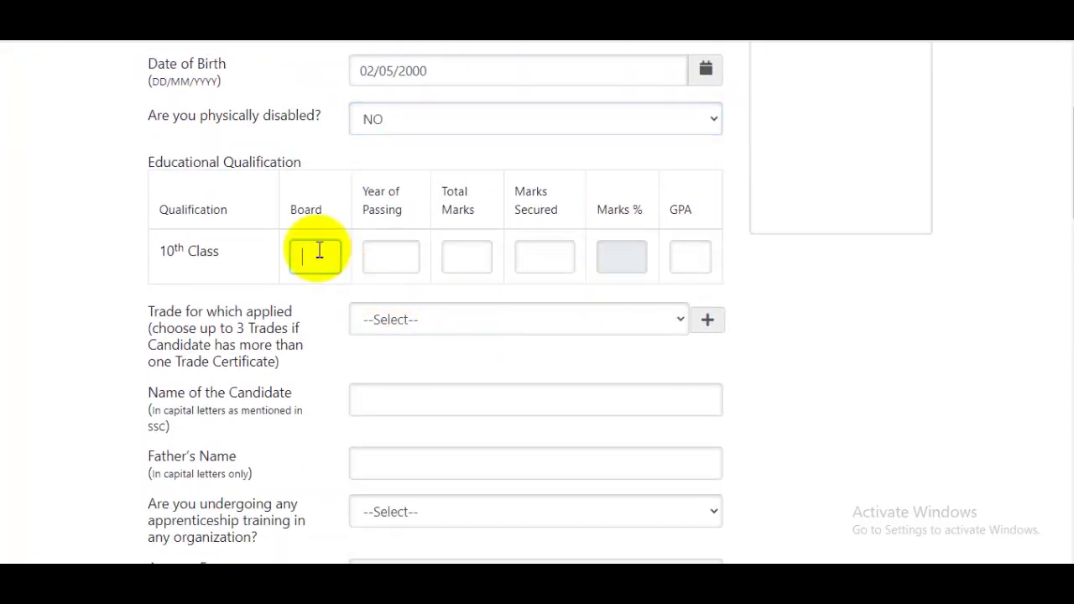
text(up board)
click(393, 263)
text(201)
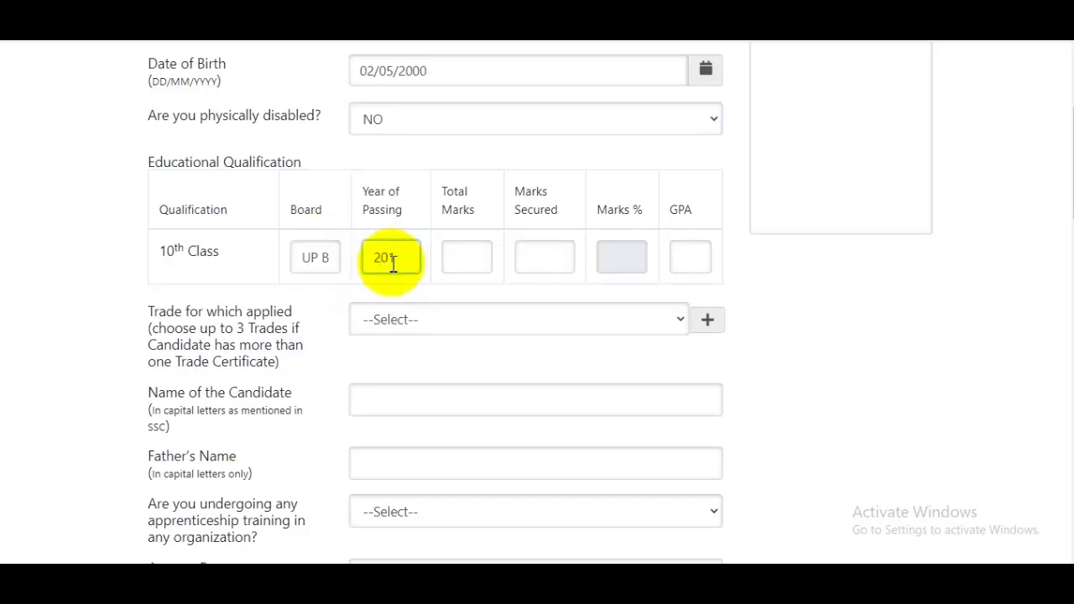
text(6)
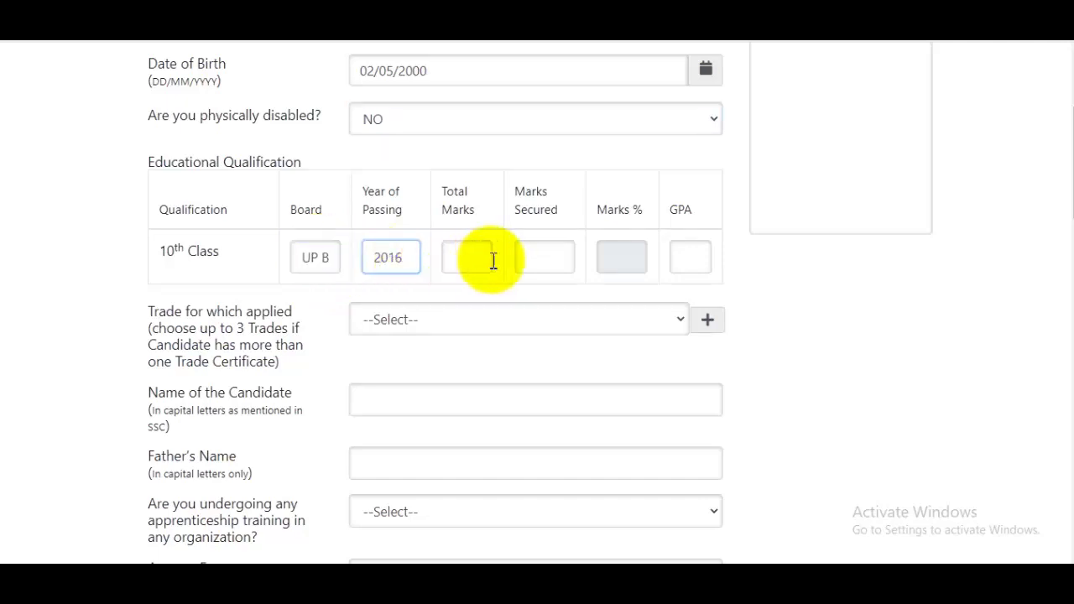
click(491, 255)
text(600)
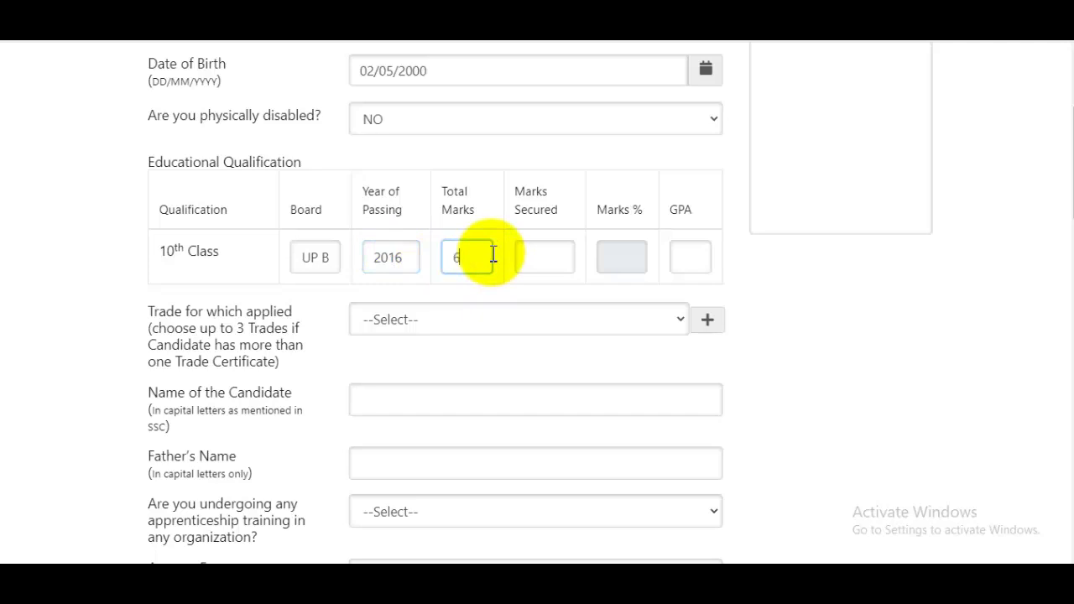
click(534, 259)
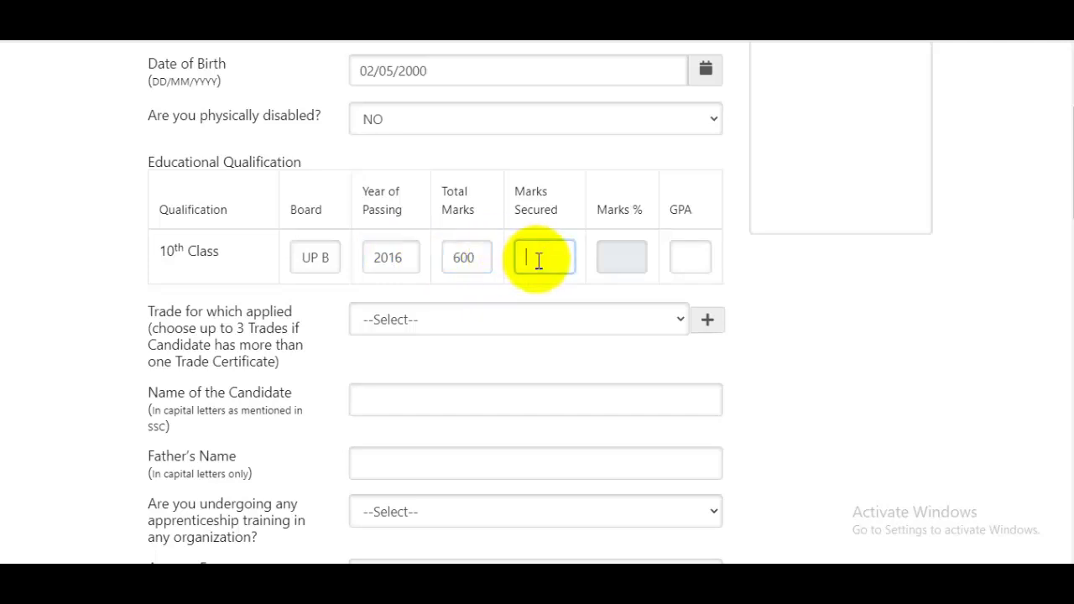
text(580)
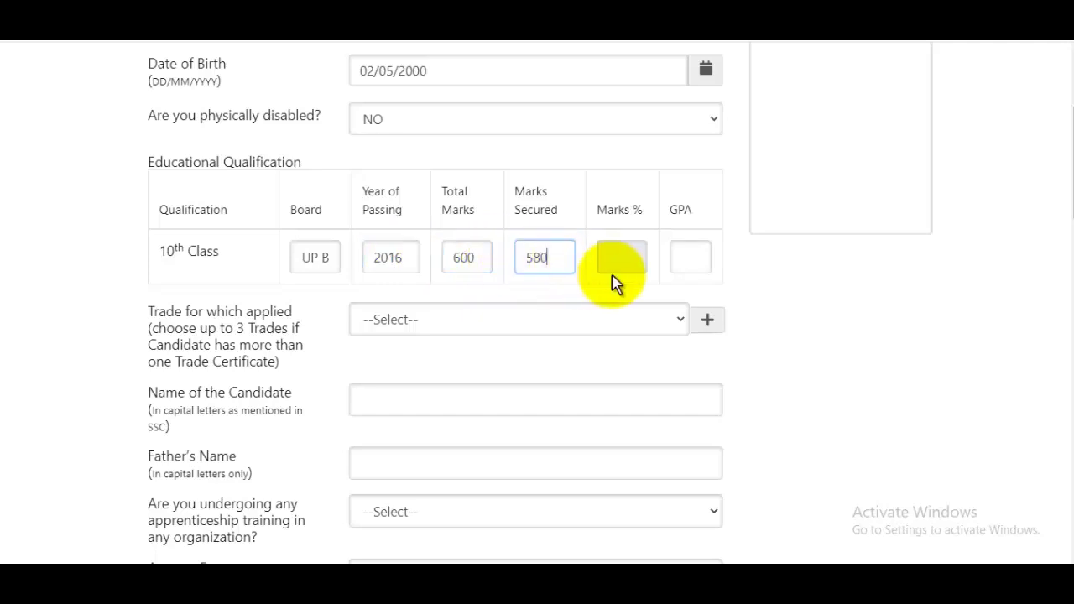
click(625, 270)
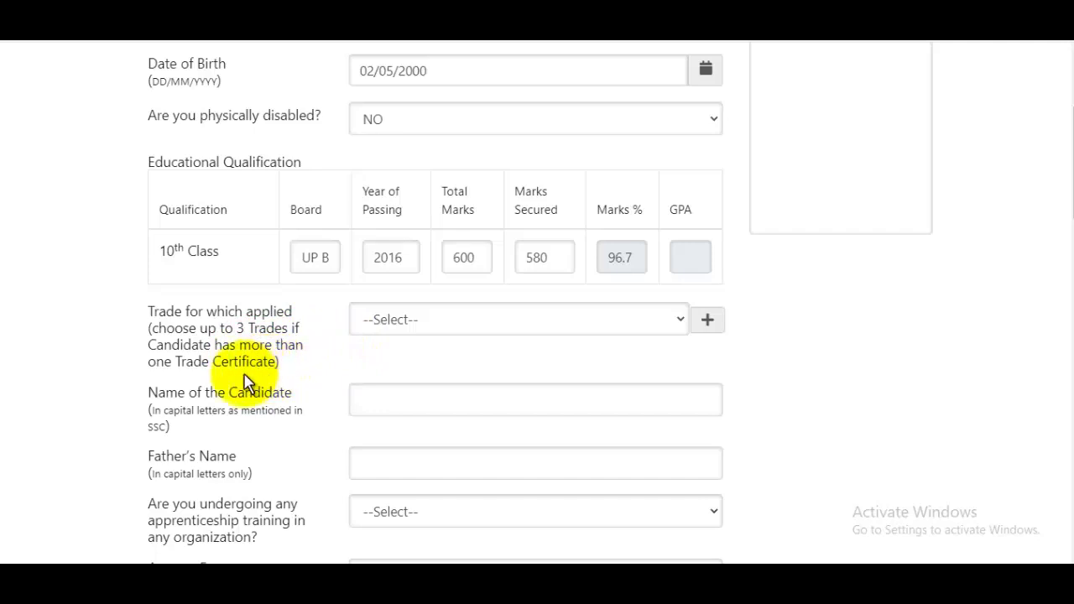
Select FITTER as the first trade and add CARPENTER as the second trade.
click(419, 335)
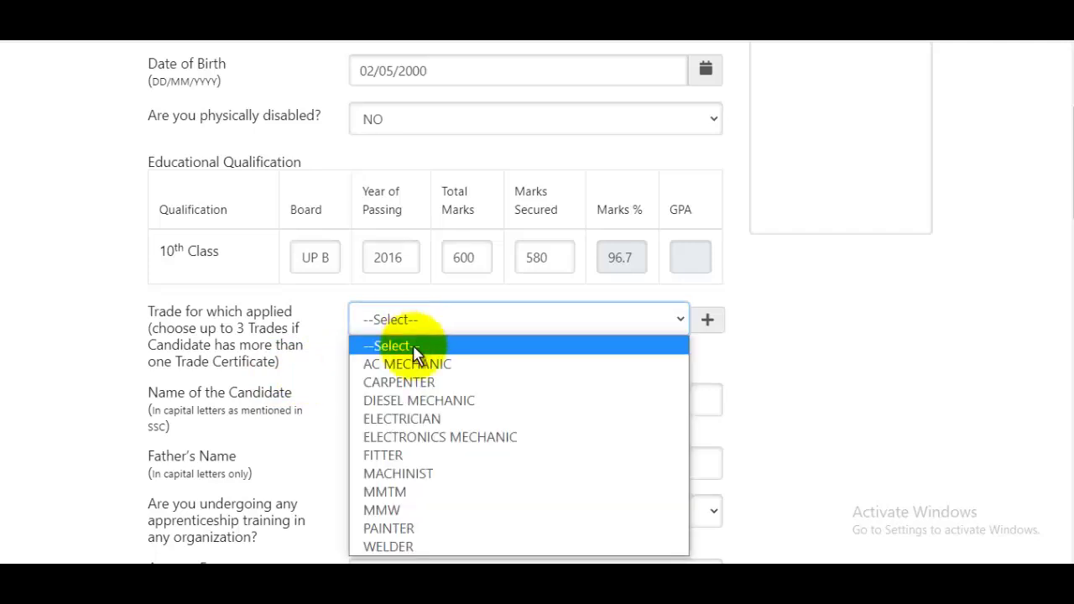
click(407, 456)
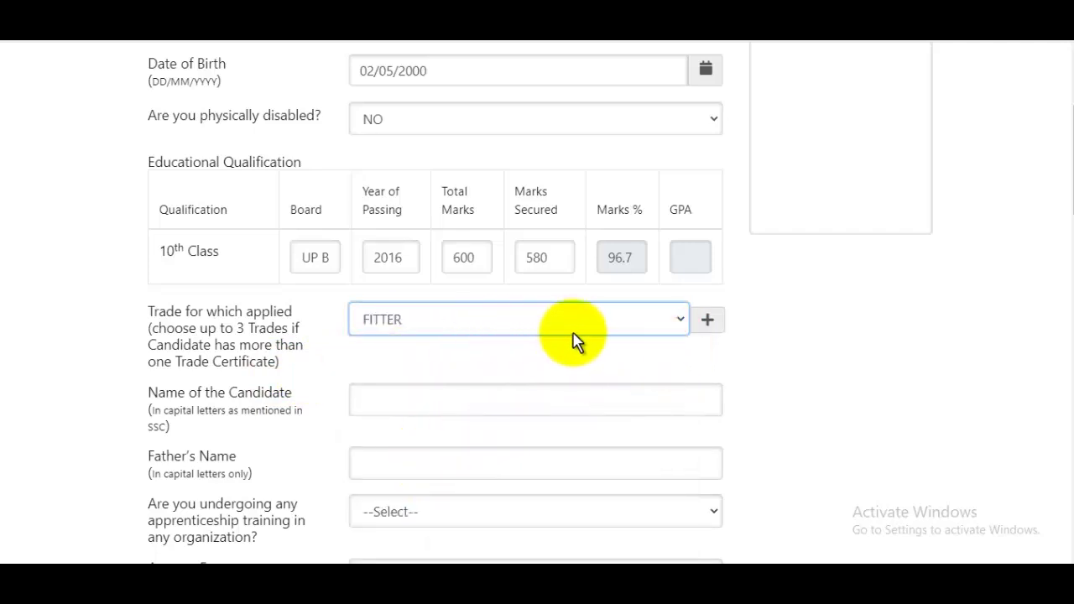
click(705, 325)
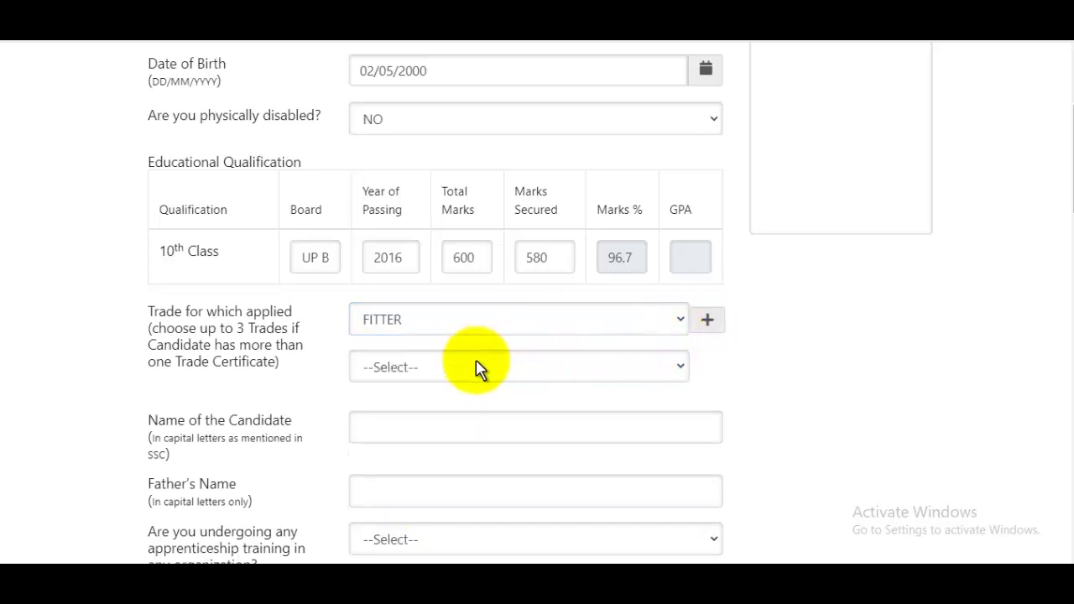
click(471, 367)
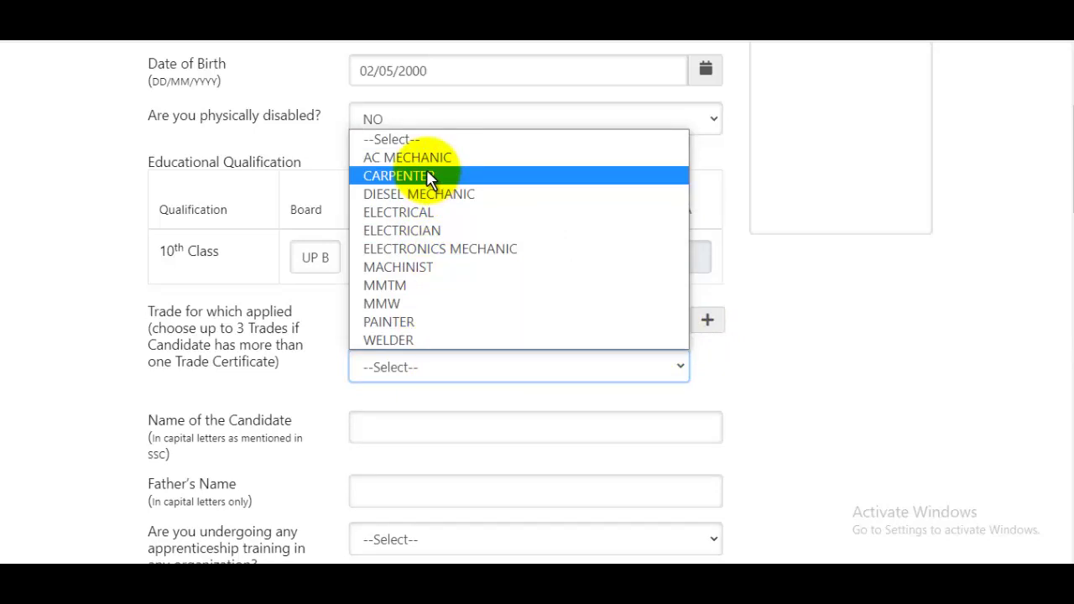
click(426, 178)
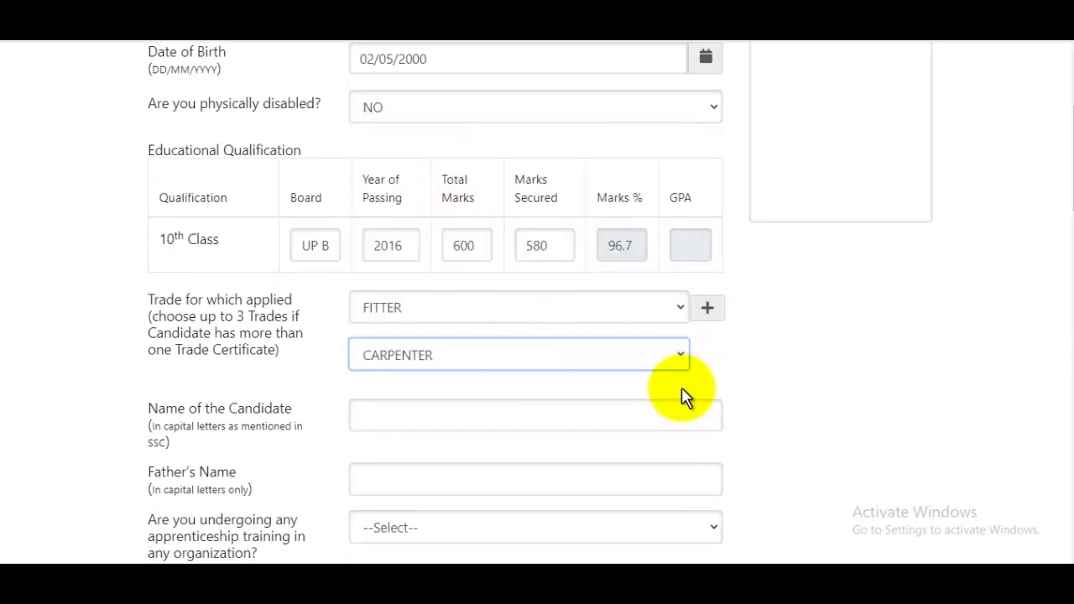
scroll(683, 395, down, 3)
click(430, 194)
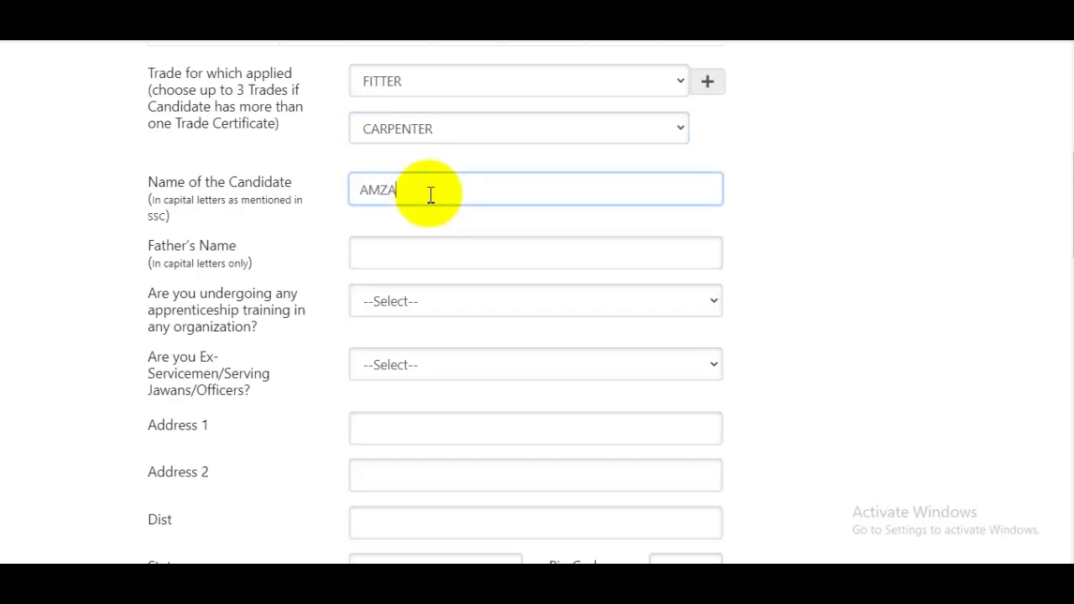
Enter the candidate's name and the father's name, correcting a typo in the latter.
click(448, 244)
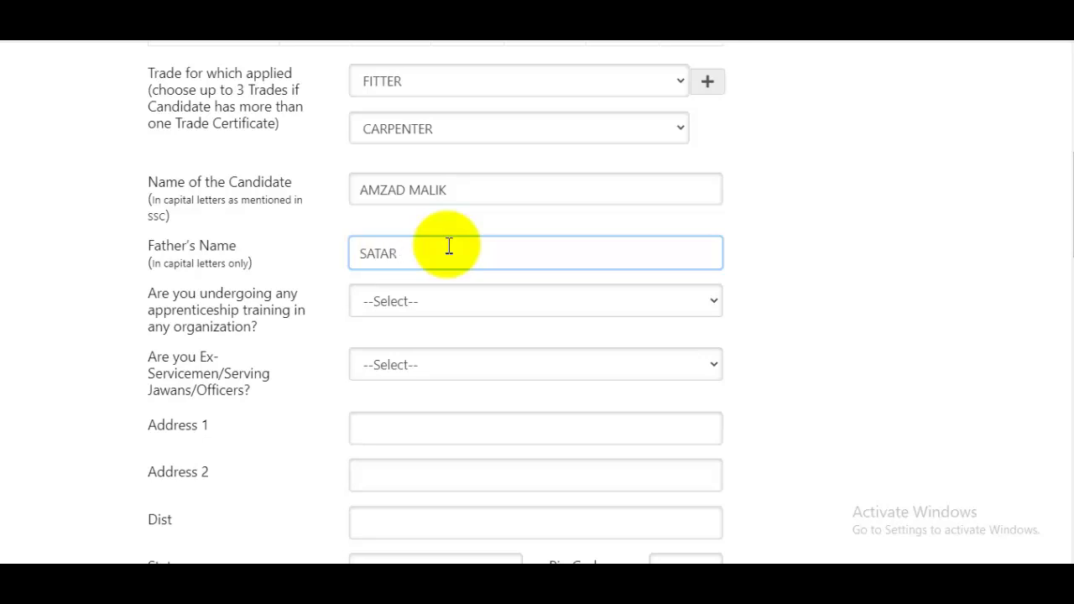
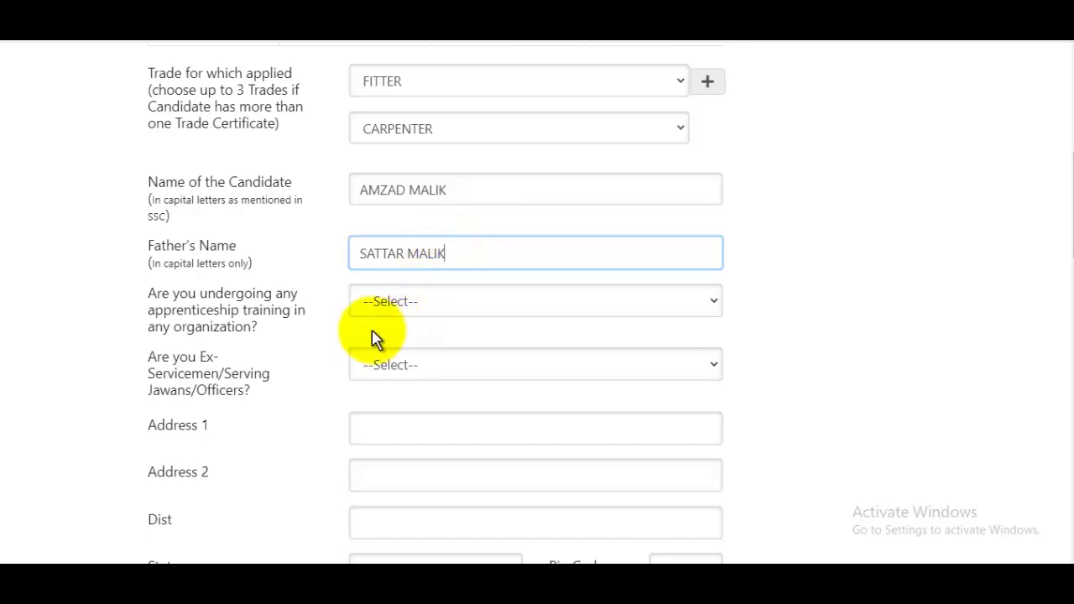
Answer NO to currently undergoing apprenticeship training.
click(436, 305)
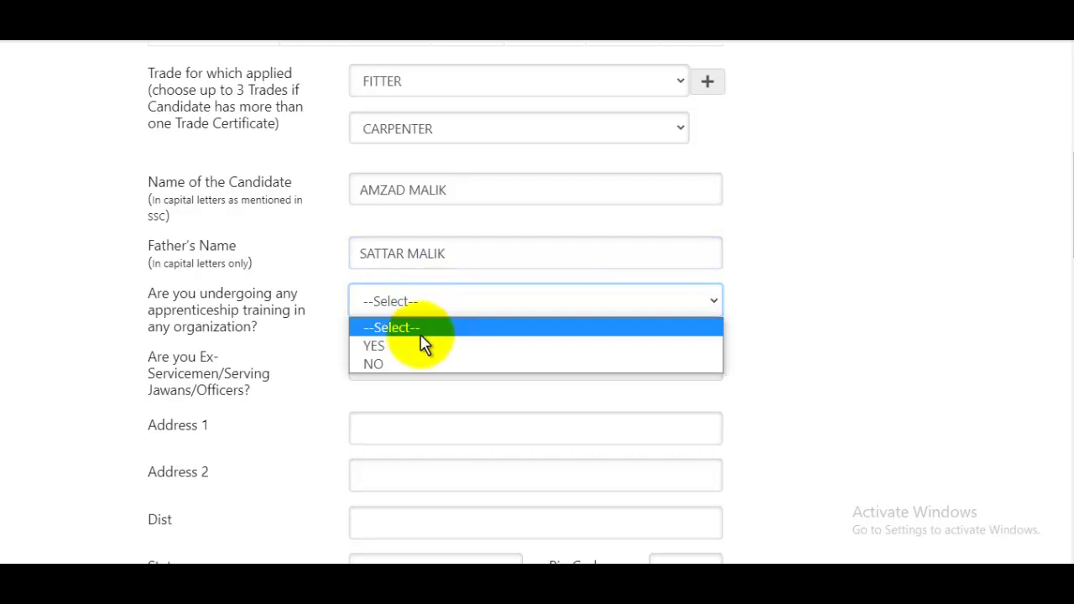
click(375, 365)
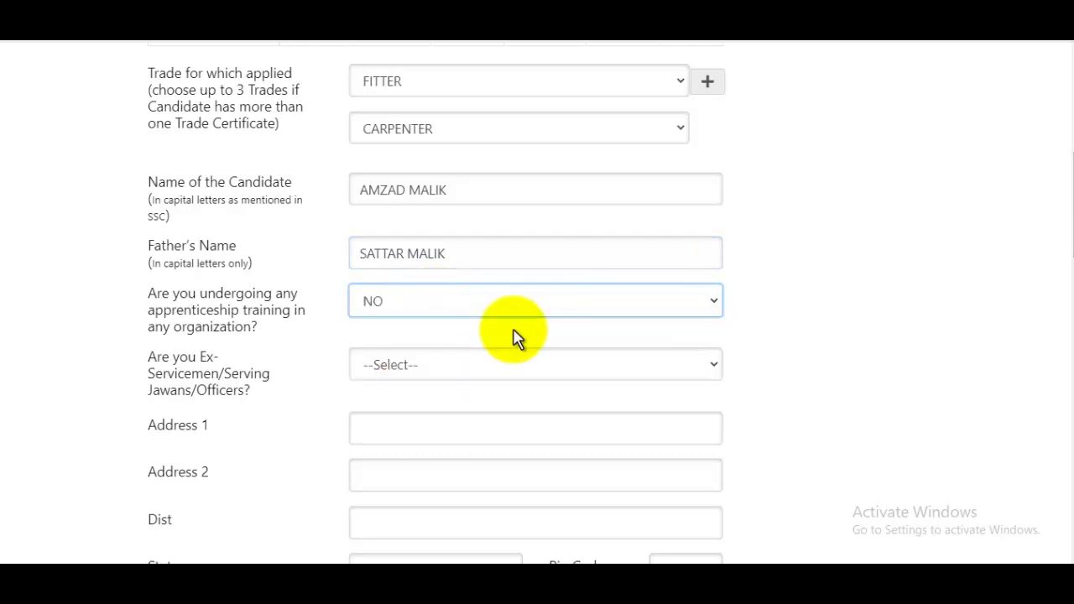
click(428, 376)
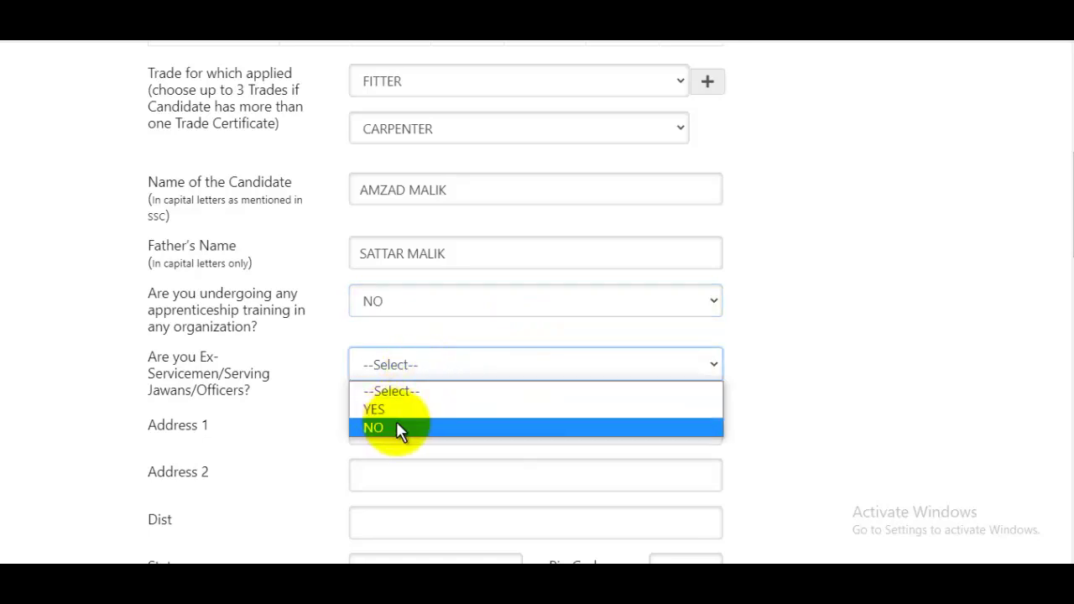
Answer NO to ex-servicemen, enter the address line and district, and choose Uttar Pradesh as the state.
click(398, 429)
scroll(587, 334, down, 4)
click(435, 110)
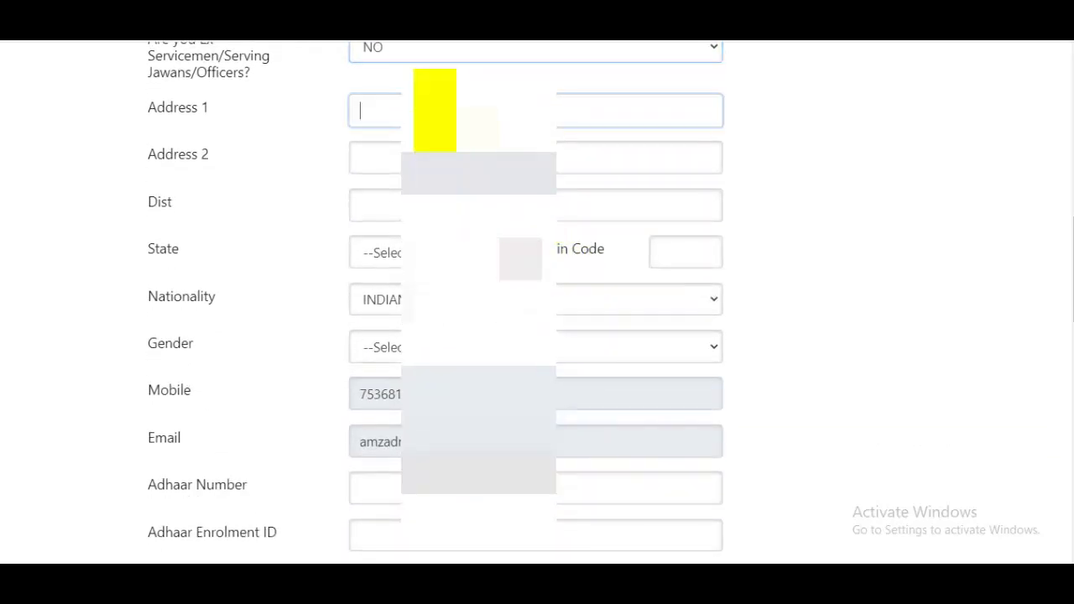
click(420, 203)
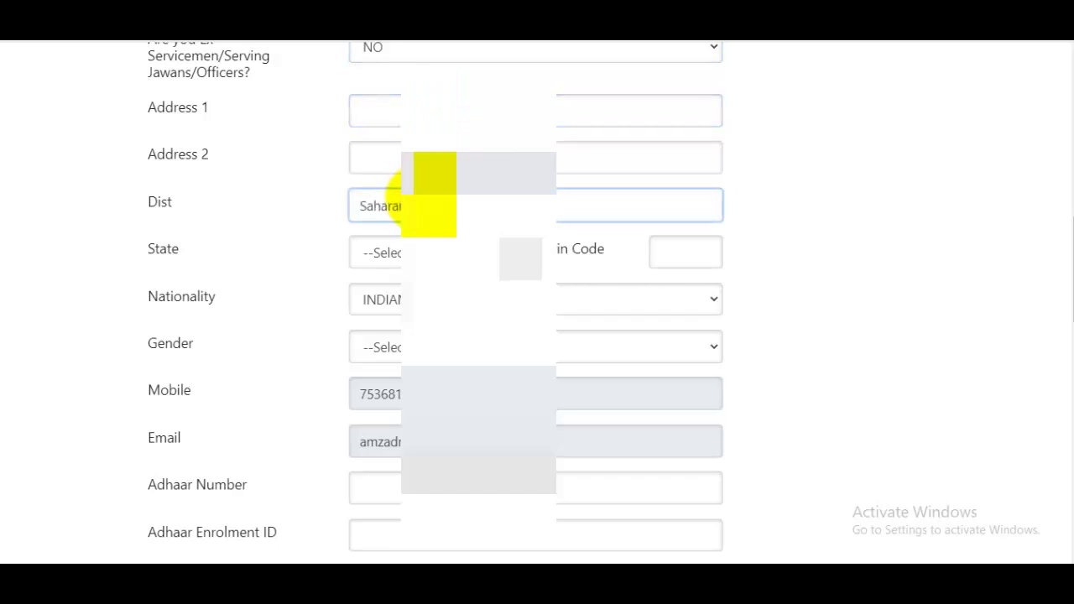
click(419, 253)
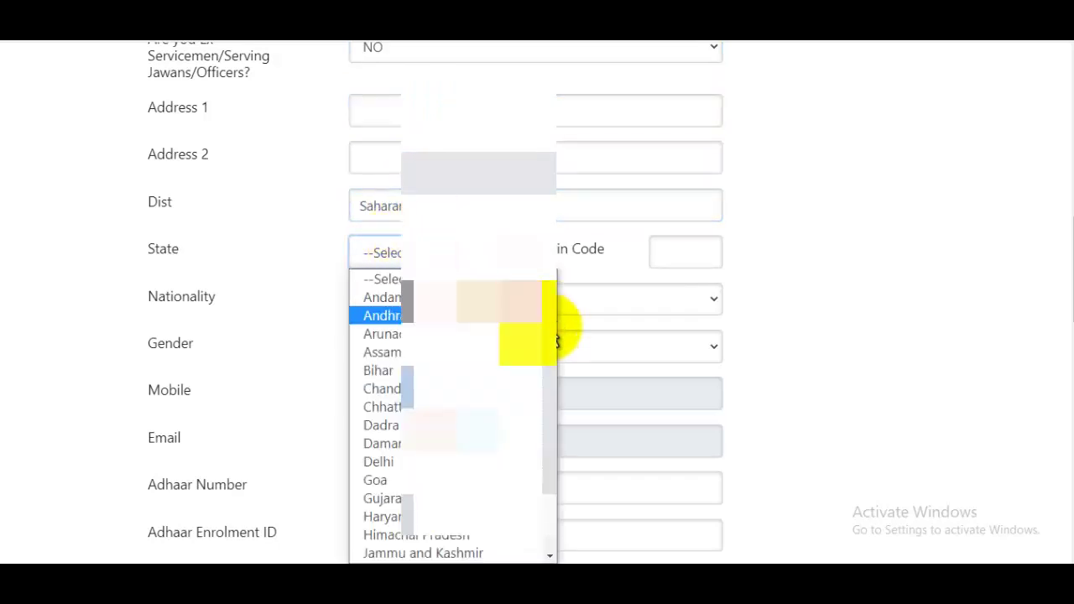
drag(553, 335, 537, 556)
click(439, 535)
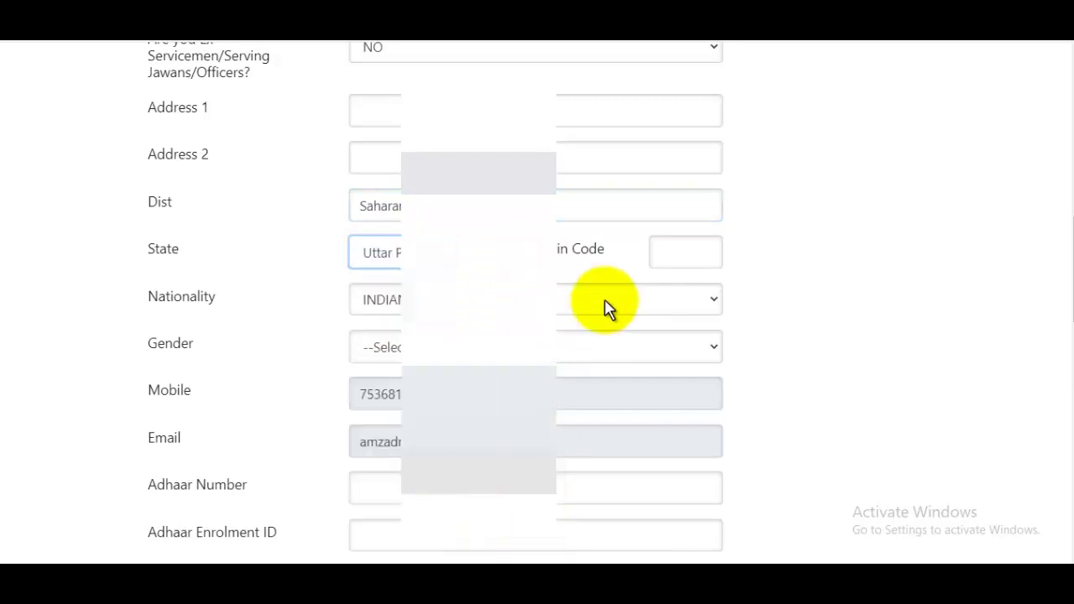
Enter the PIN code, set gender to MALE, and fill the Adhaar number and enrolment ID.
click(704, 249)
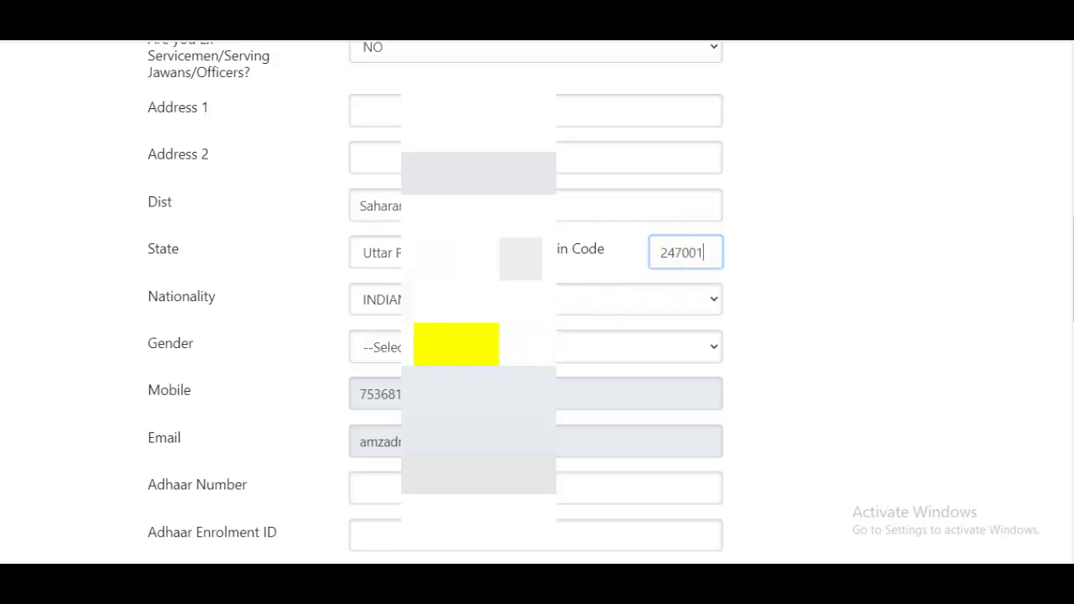
click(455, 344)
click(436, 391)
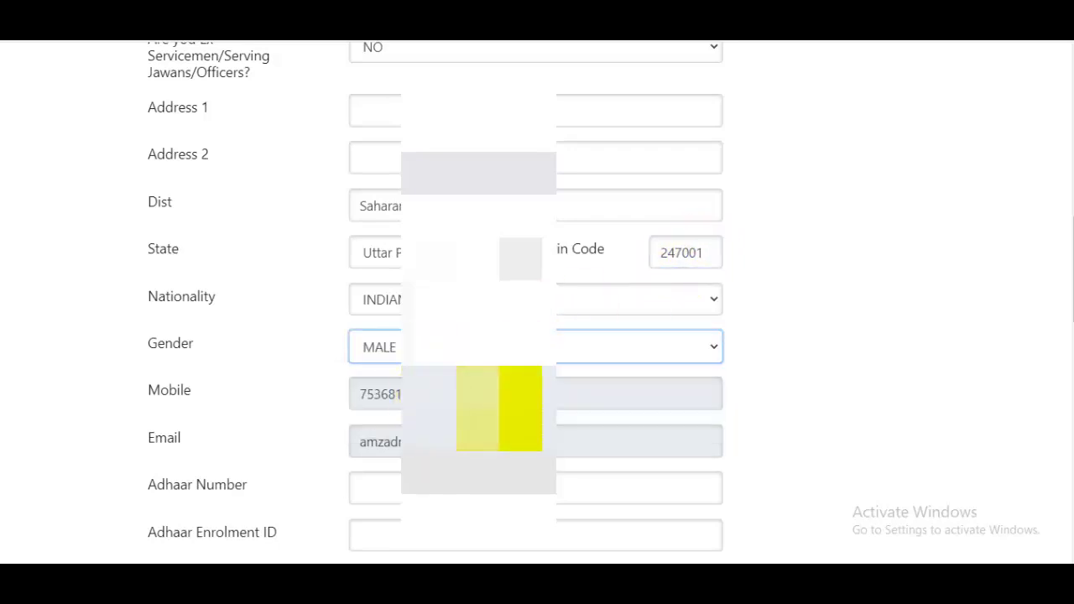
click(477, 489)
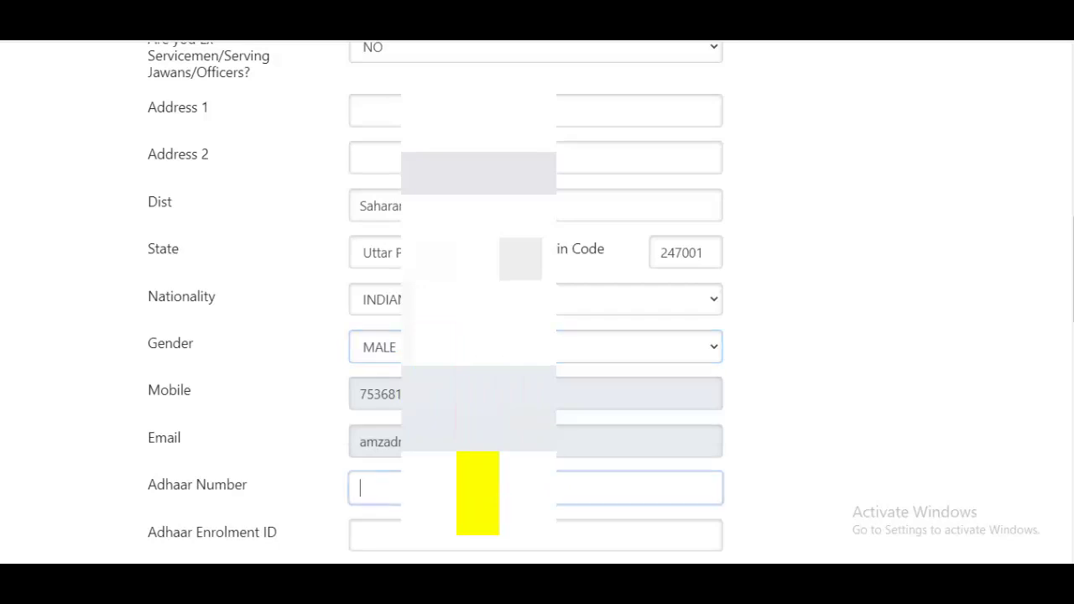
click(454, 539)
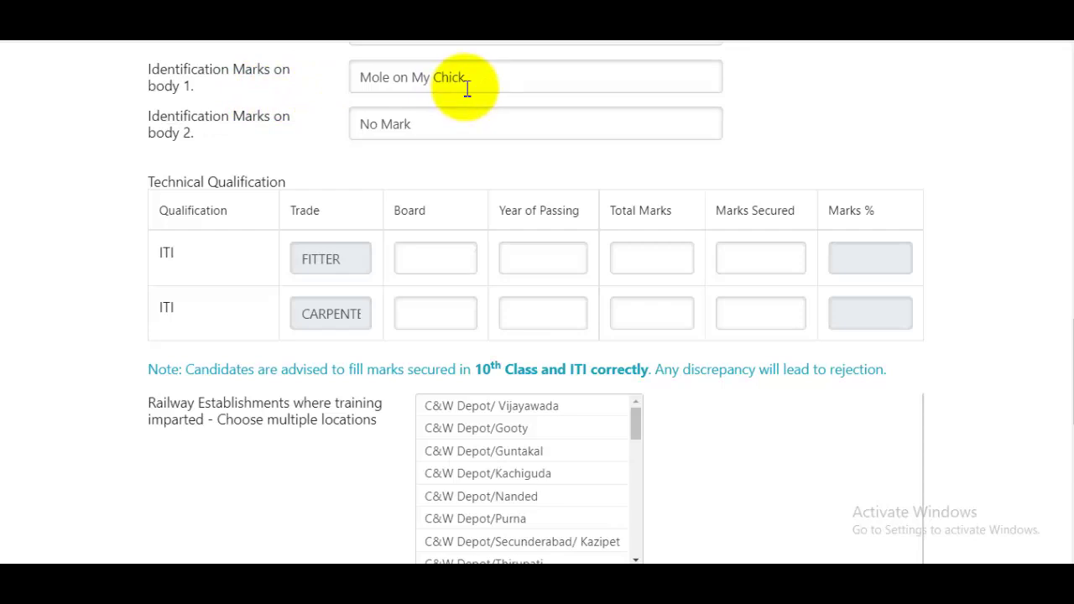
Complete the second identification mark, then fill the FITTER row: NCVT, 2018, 700 total, 678 secured, 96.9%.
click(473, 131)
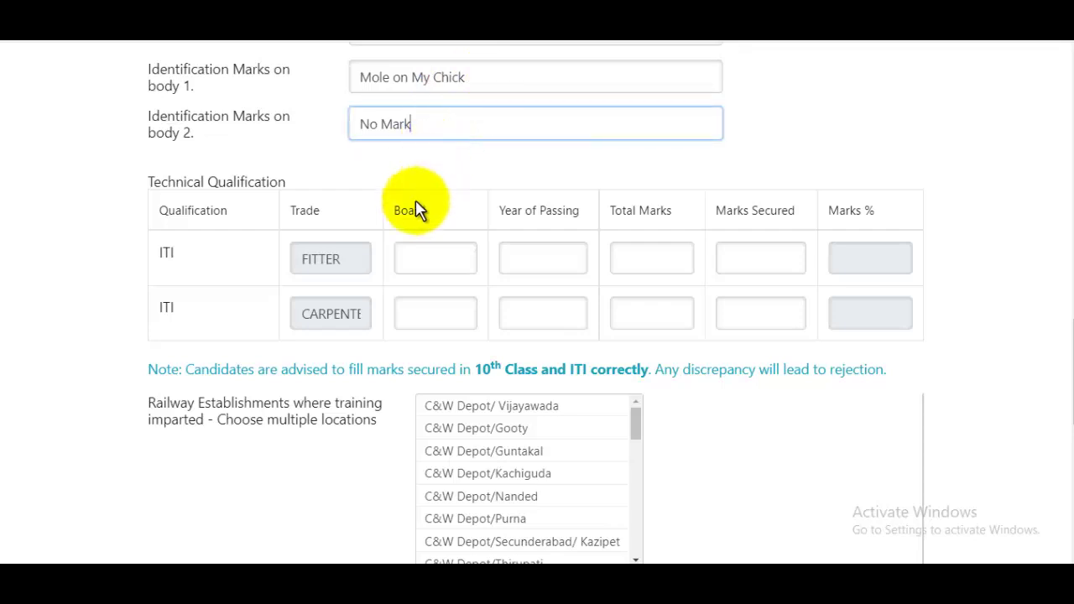
drag(235, 240, 283, 180)
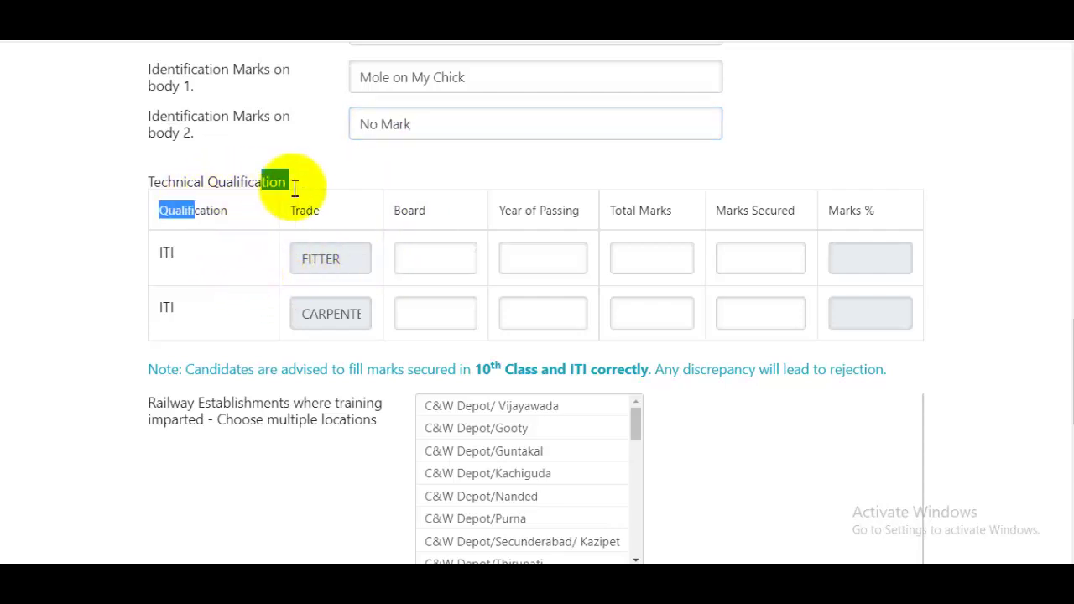
click(259, 242)
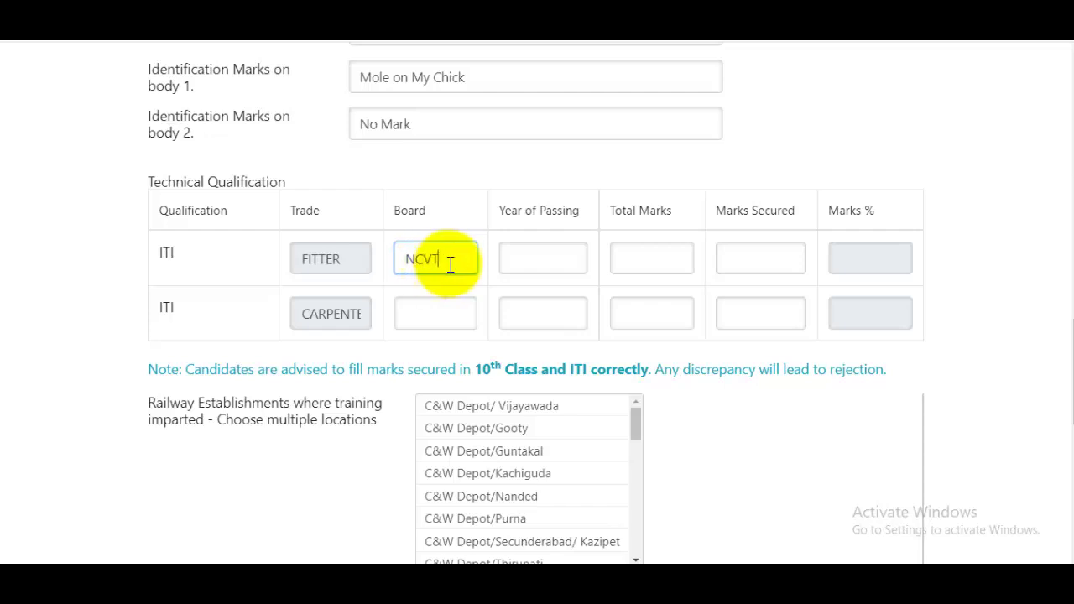
click(555, 263)
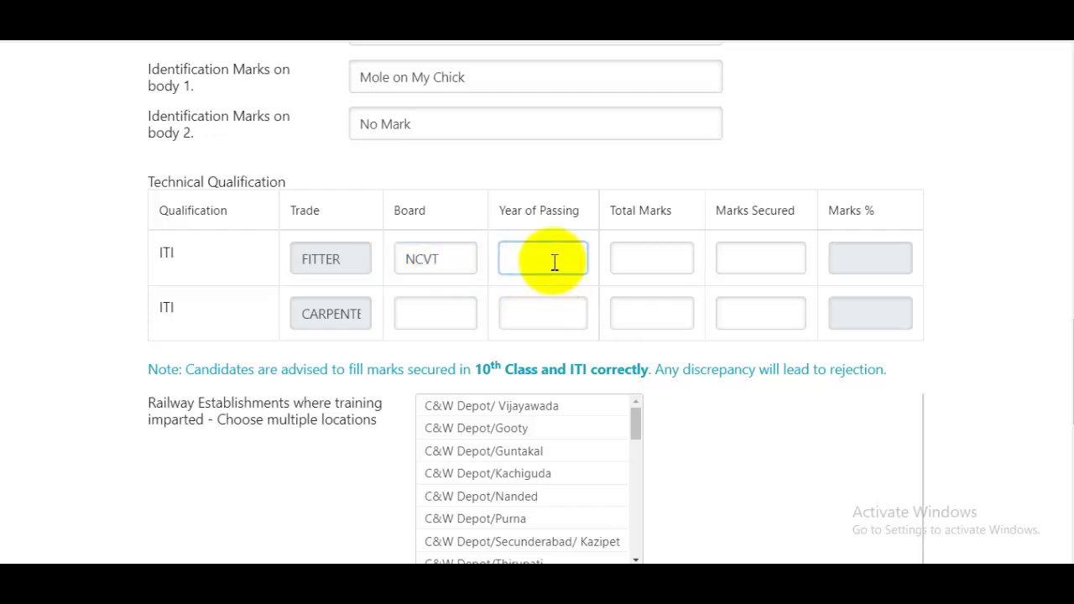
click(650, 256)
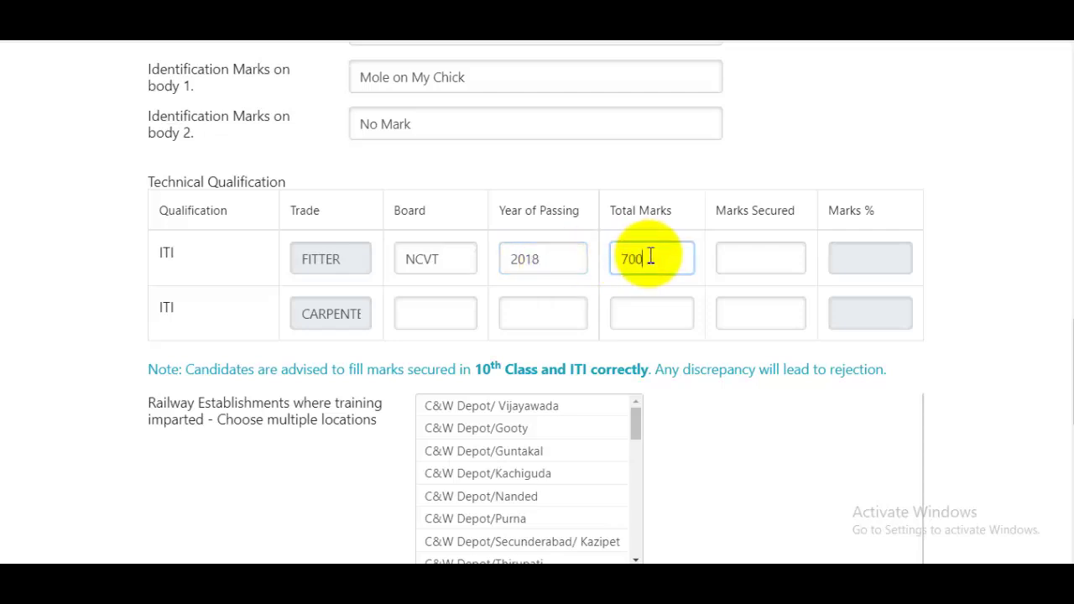
click(746, 262)
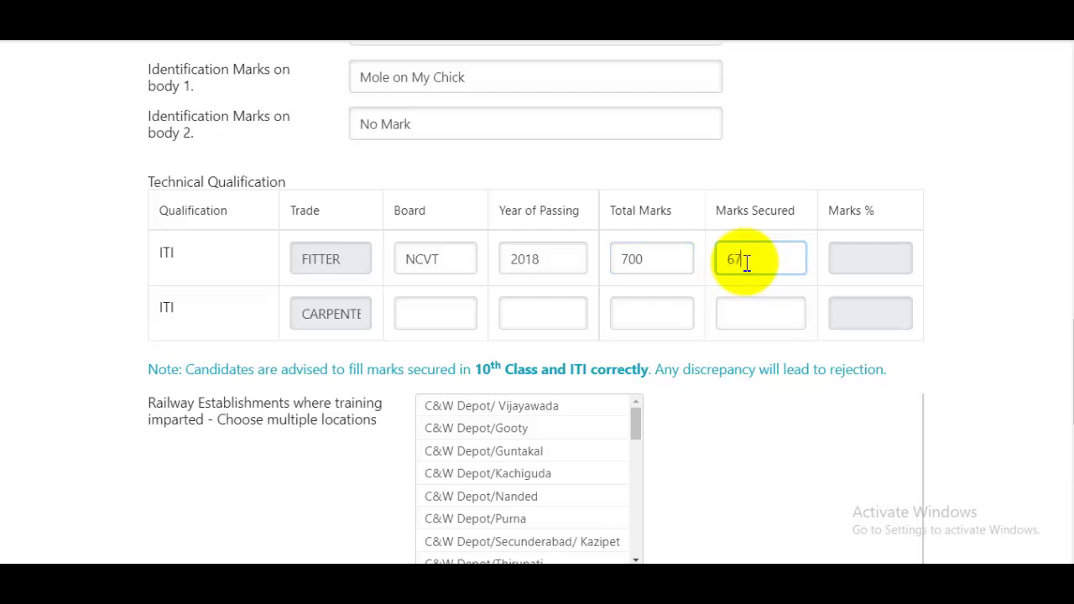
click(875, 264)
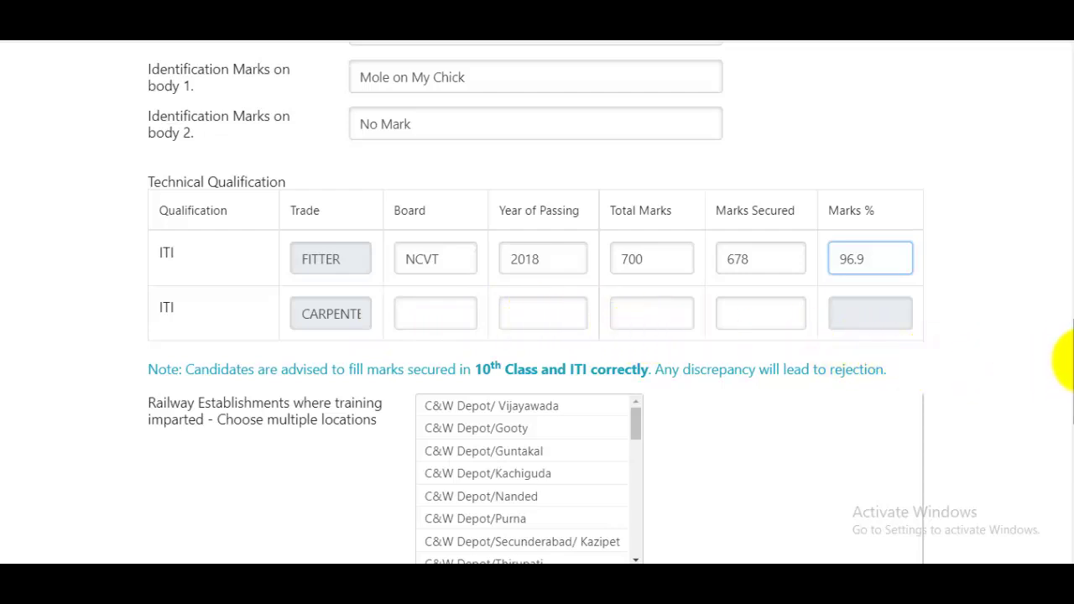
scroll(1062, 385, down, 3)
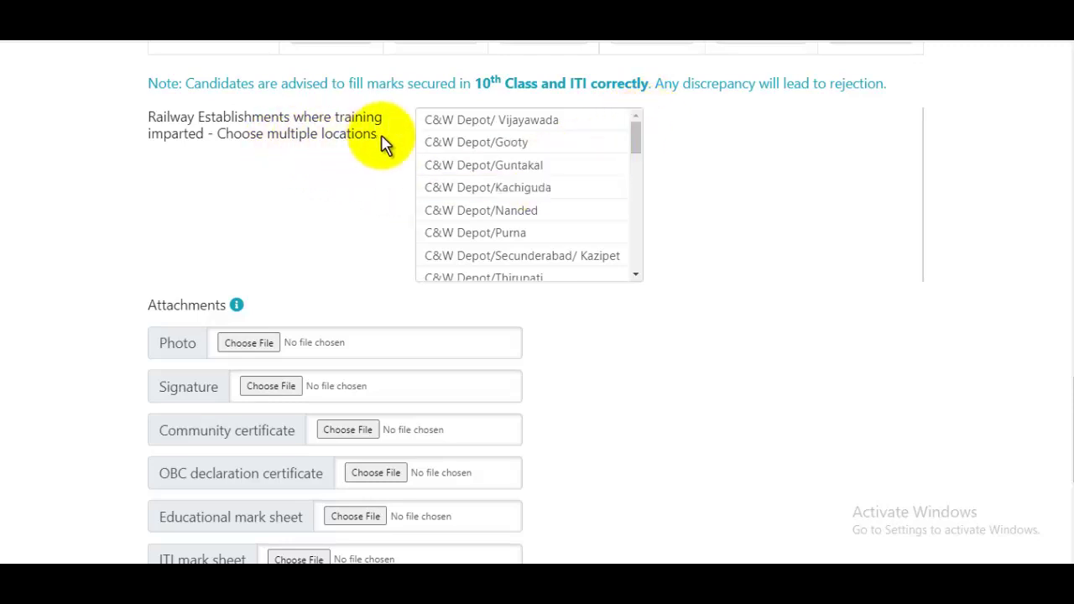
Select C&W Depot/Guntakal, Maintenance/Nanded, MEMU Car Shed/Moulali, Maintenance/Vijayawada and TRD Hyderabad as training locations.
click(495, 165)
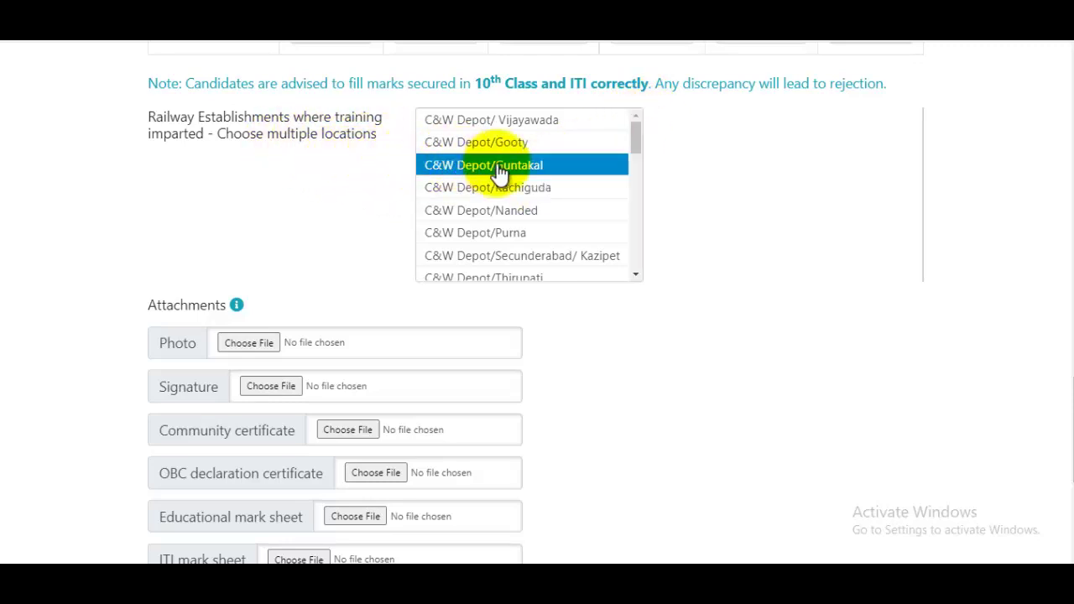
drag(638, 151, 634, 242)
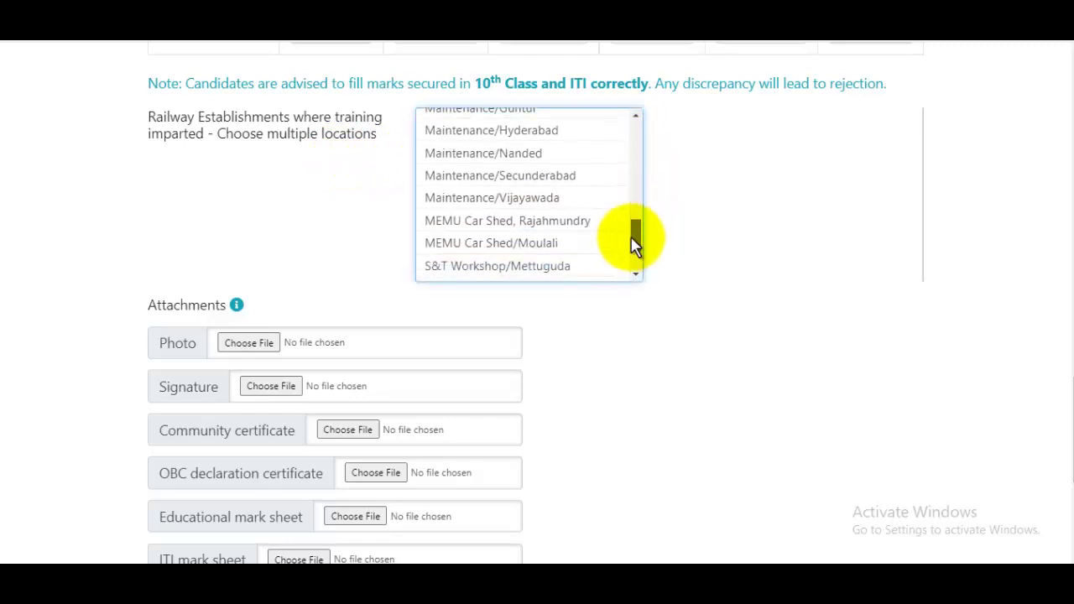
click(496, 154)
double_click(537, 222)
click(486, 201)
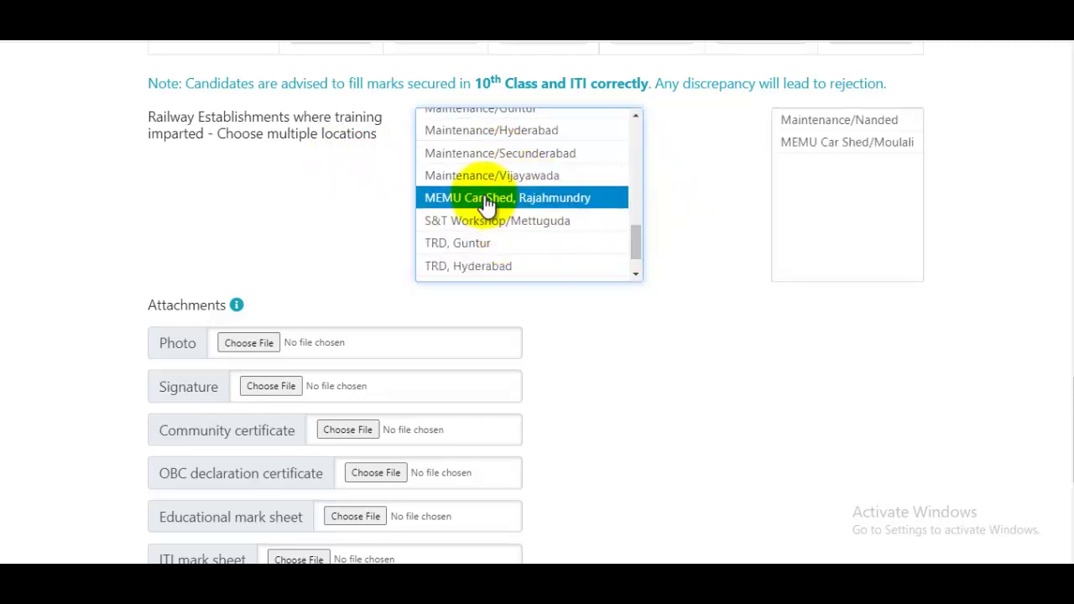
double_click(486, 176)
click(505, 242)
Add many more training locations, such as TRD Guntur and Maintenance/Guntakal, to the selected list.
click(522, 157)
click(525, 224)
click(526, 134)
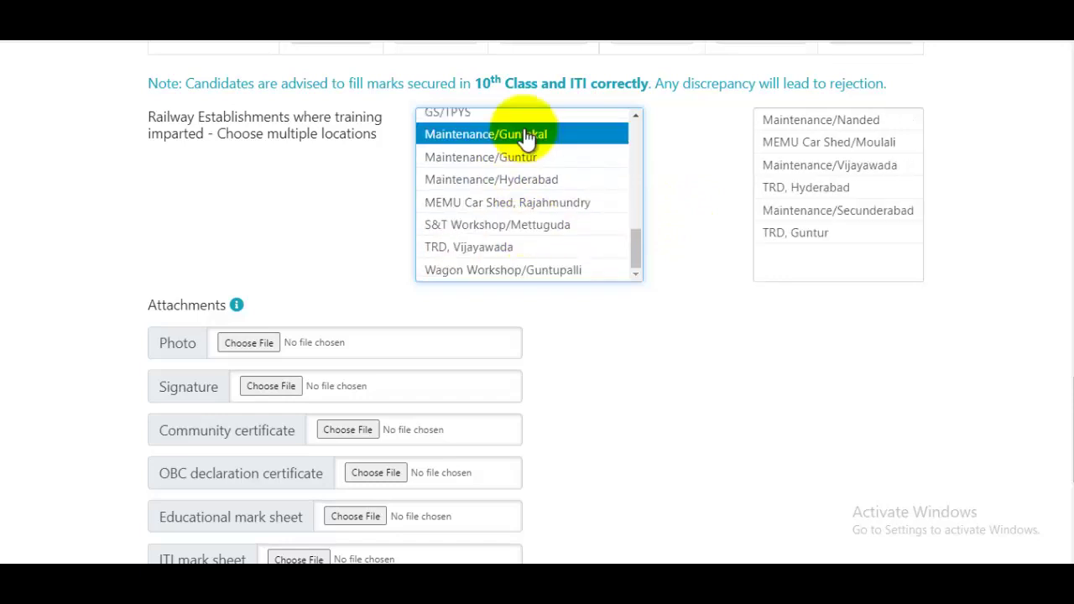
click(526, 247)
click(516, 157)
click(491, 224)
click(511, 250)
click(515, 268)
click(520, 158)
click(557, 250)
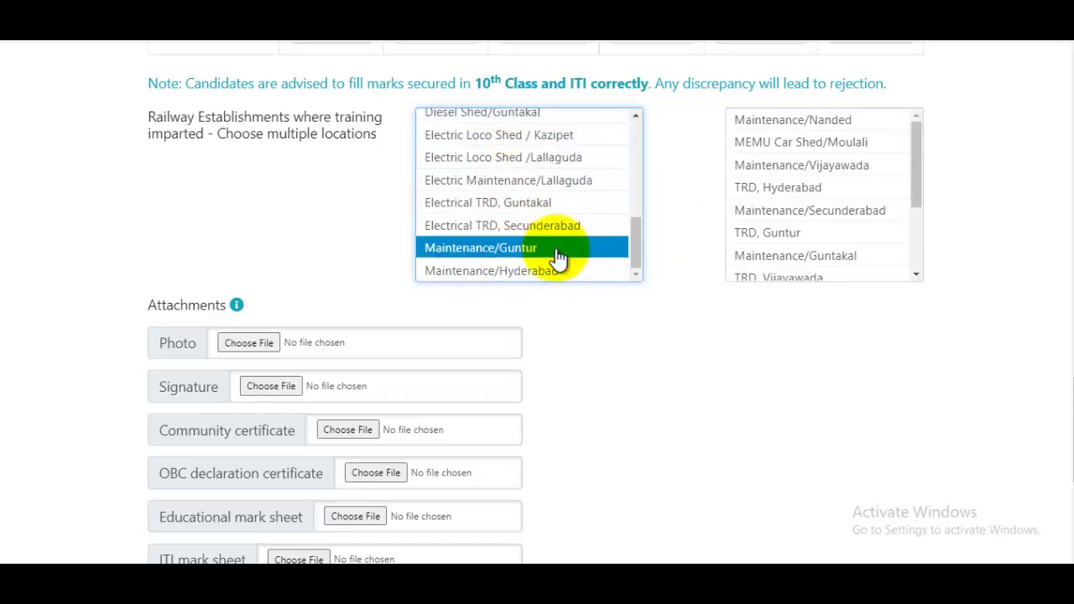
click(557, 249)
click(537, 180)
click(562, 248)
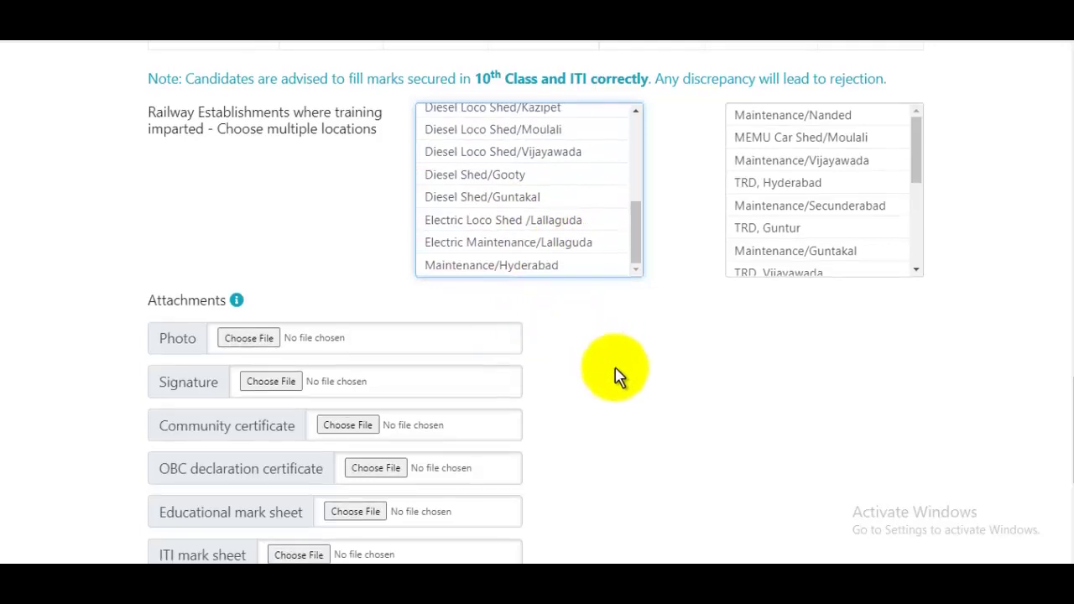
scroll(616, 376, down, 4)
scroll(618, 376, up, 1)
scroll(617, 375, up, 2)
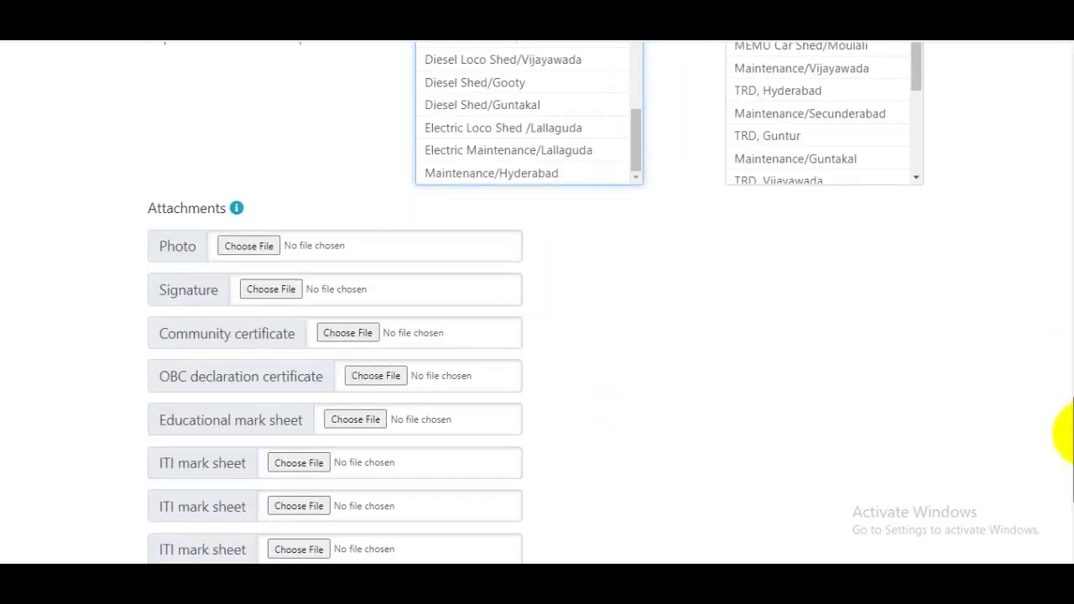
scroll(1064, 437, down, 1)
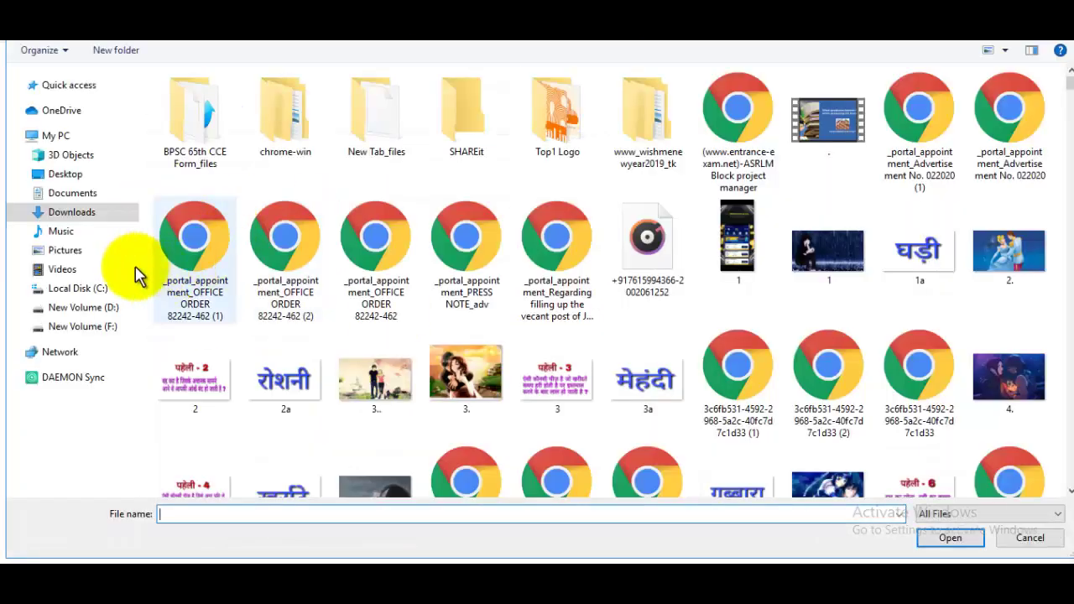
Attach the candidate's passport photo from the Pictures folder as the Photo JPG.
click(72, 256)
click(1017, 230)
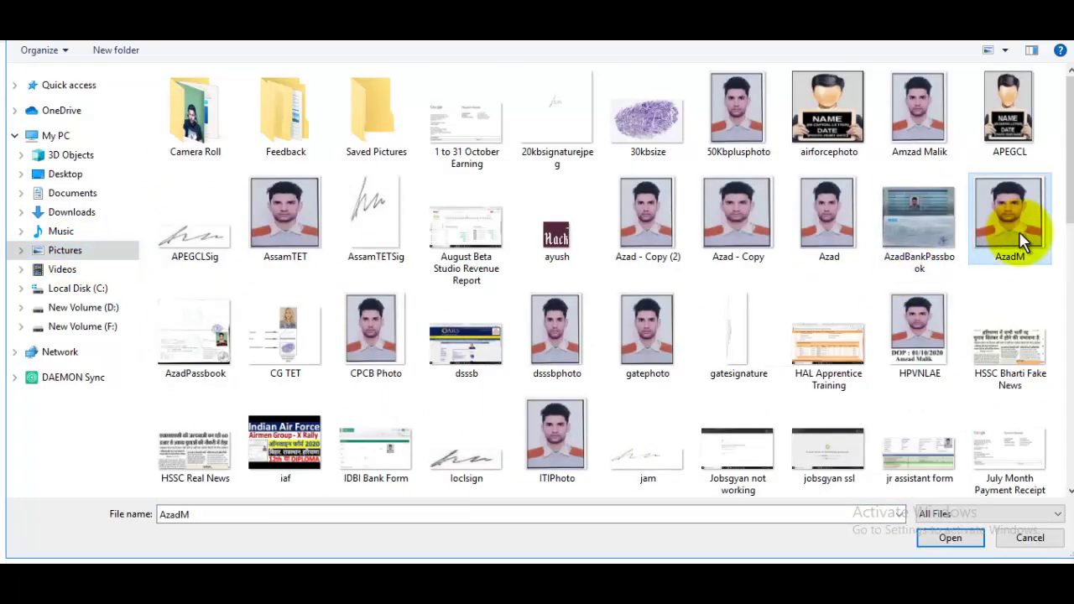
click(952, 541)
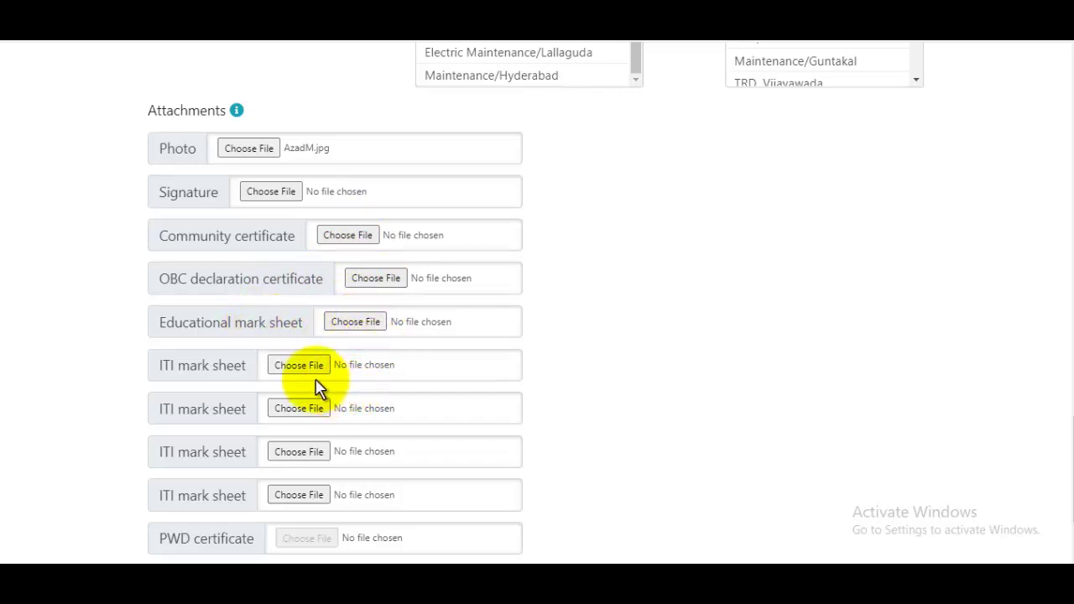
Check the ITI mark sheet rows, preview the application, close the preview, and submit it.
drag(234, 366, 254, 432)
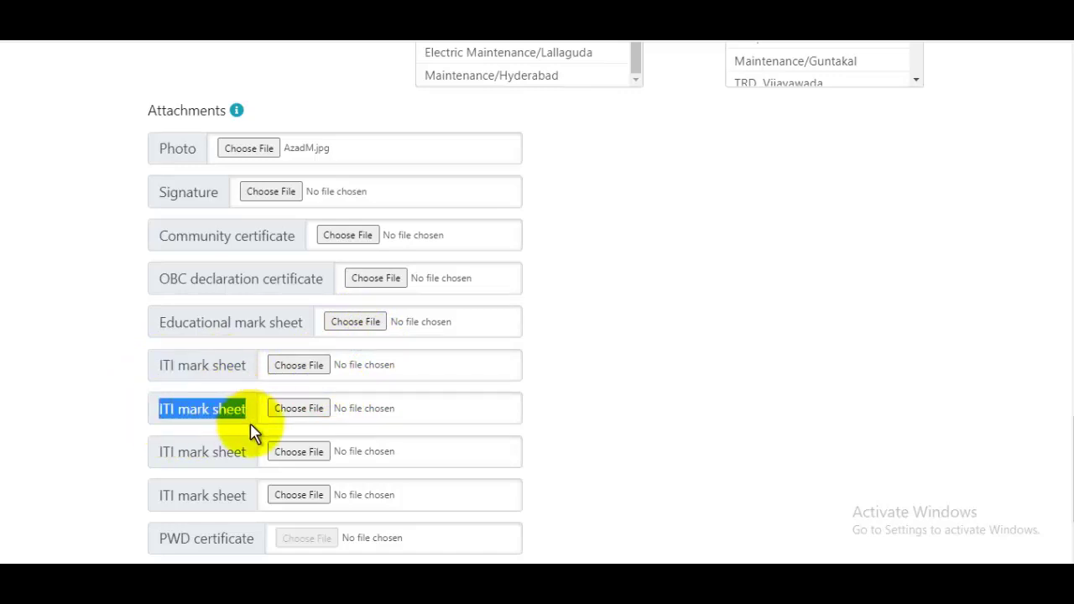
click(211, 445)
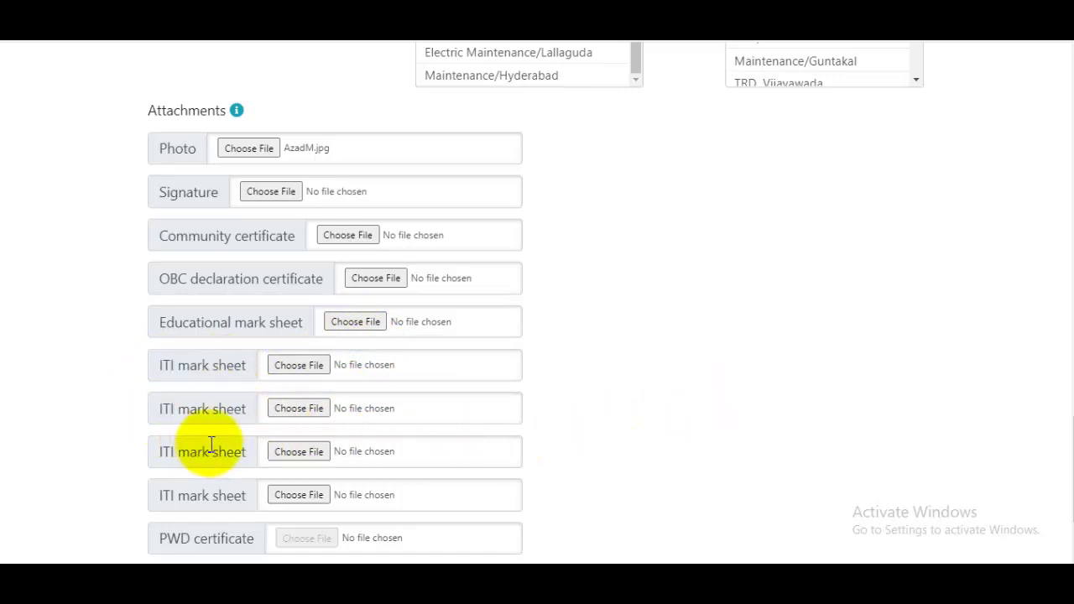
drag(216, 451, 190, 452)
scroll(579, 429, down, 2)
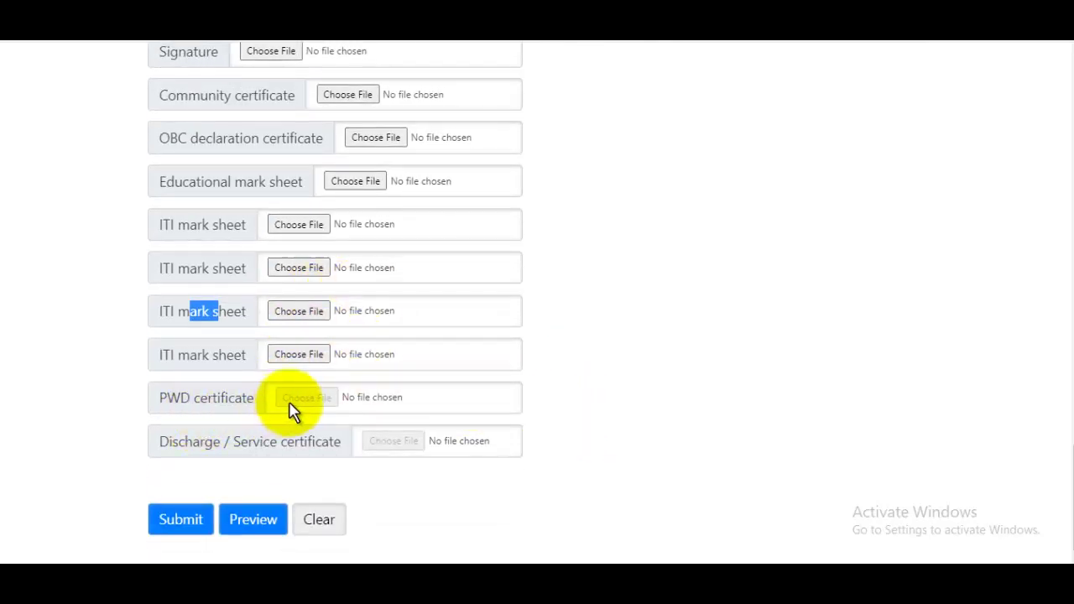
click(771, 380)
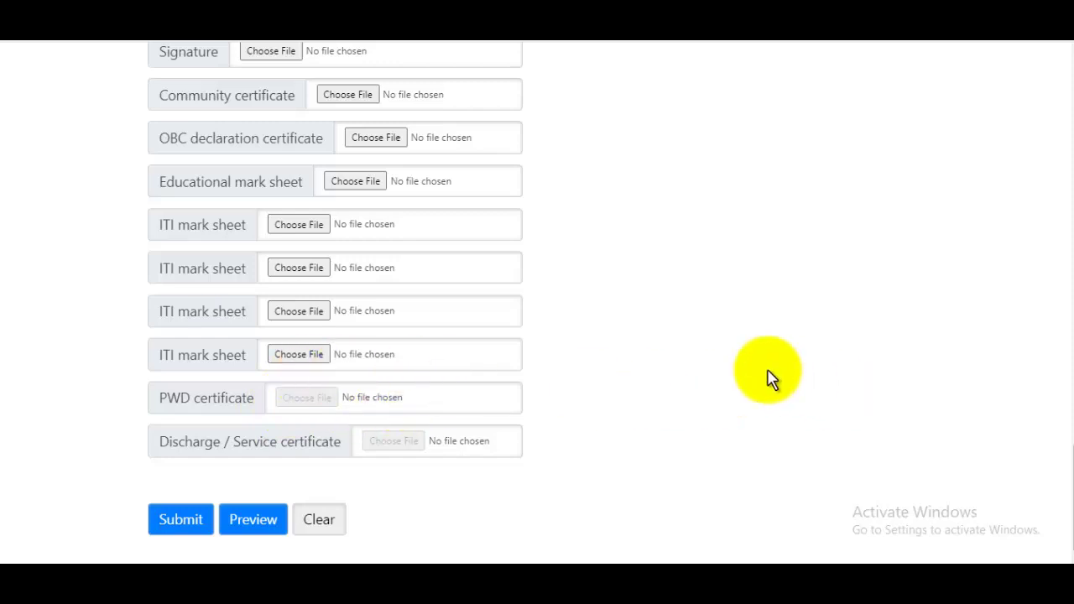
click(270, 532)
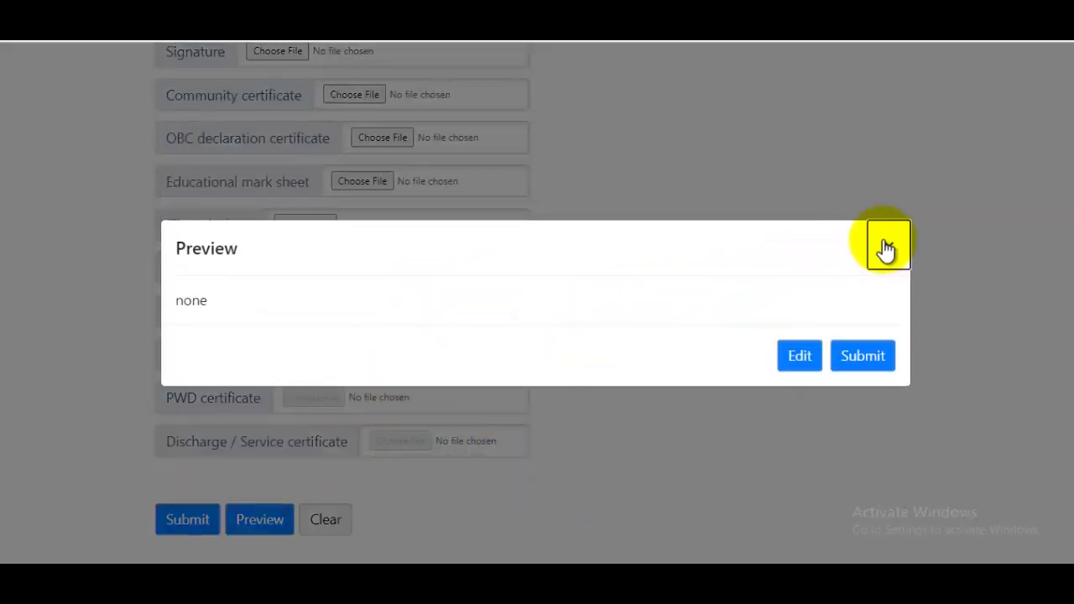
click(887, 249)
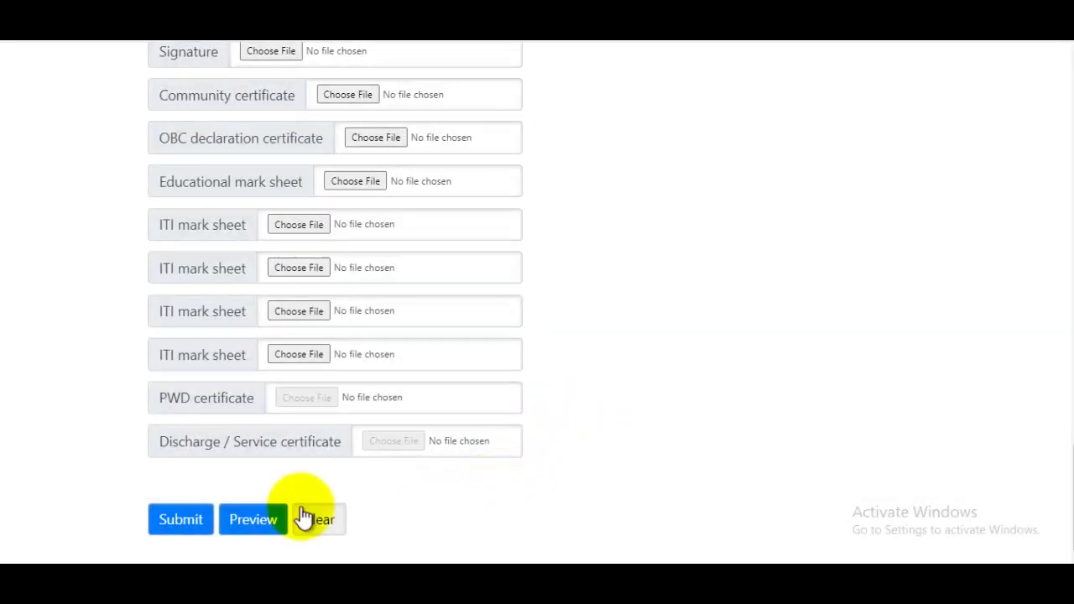
click(181, 520)
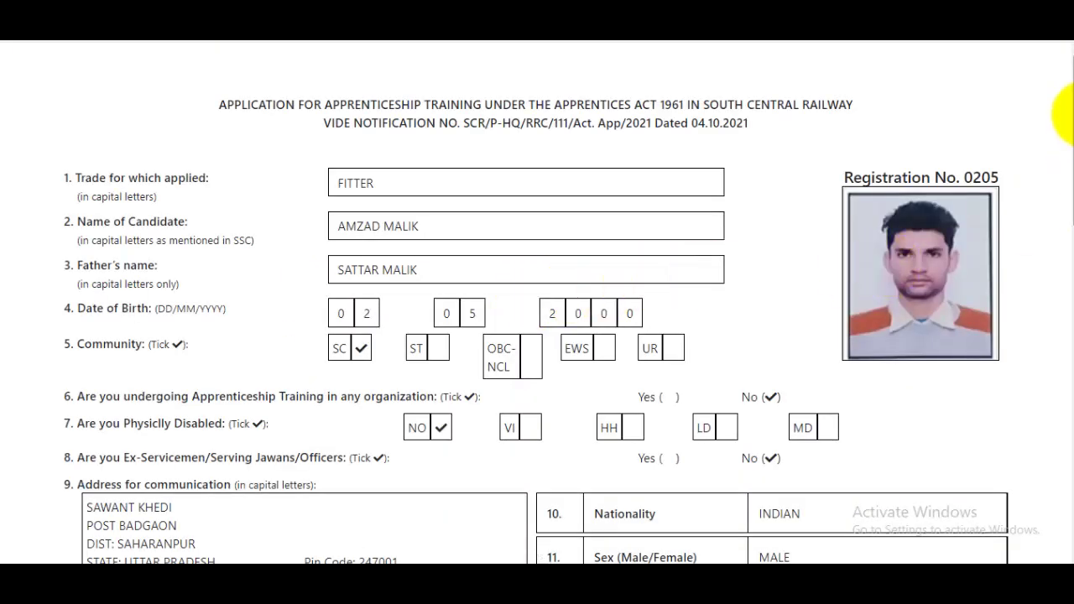
Print the submitted application form with Save as PDF as the destination.
scroll(1065, 142, down, 1)
drag(1067, 143, 1057, 511)
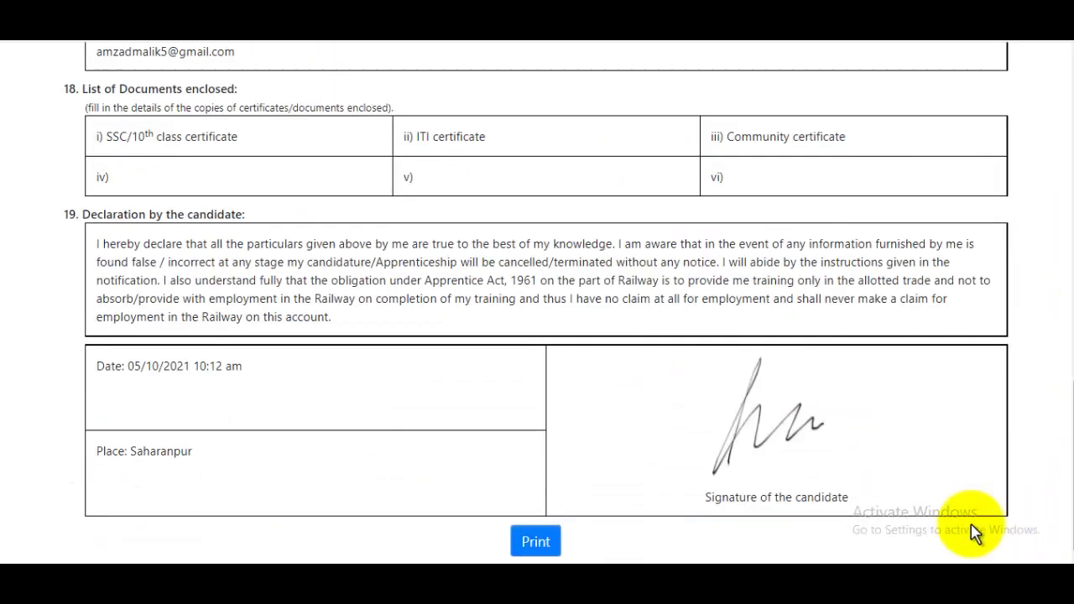
click(553, 539)
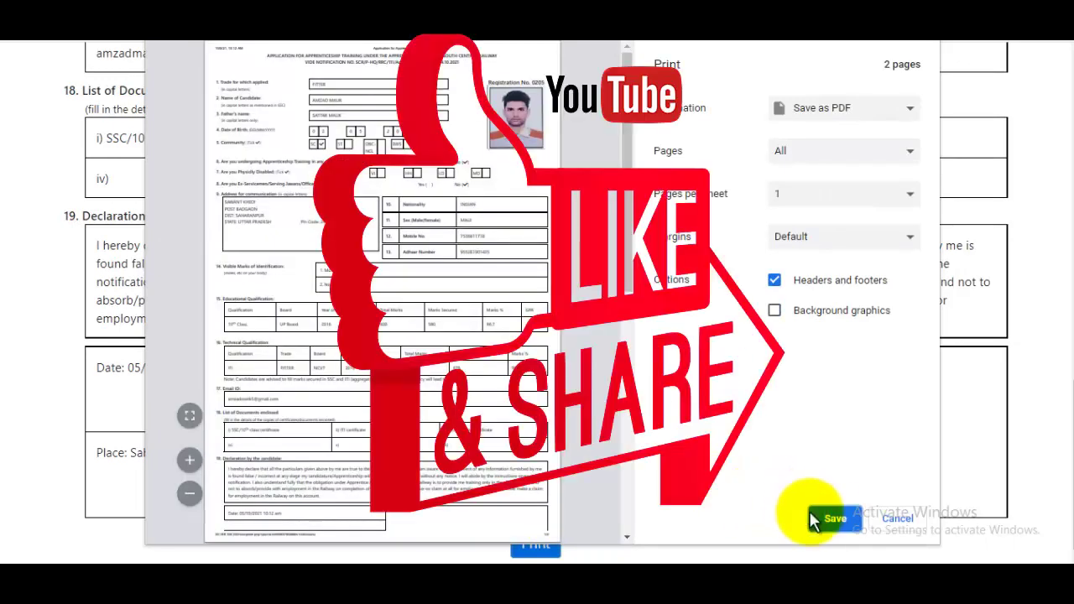
click(835, 517)
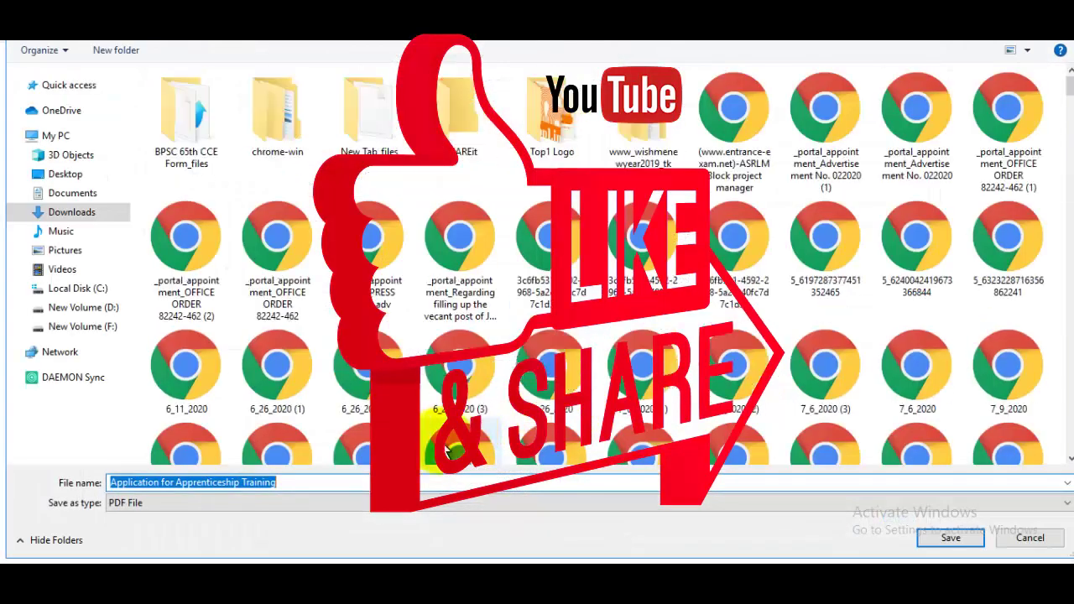